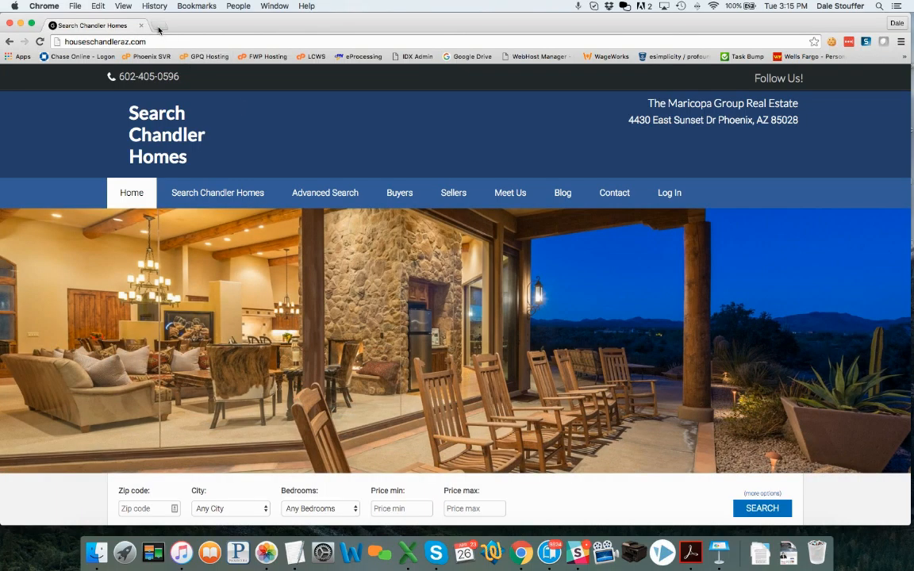
Open a new Chrome tab beside the Search Chandler Homes tab.
{"action": "left_click", "coordinate": [159, 27]}
Load the houseschandleraz.com wp-admin dashboard and start a new post via Posts > Add New.
{"action": "type", "text": "hous"}
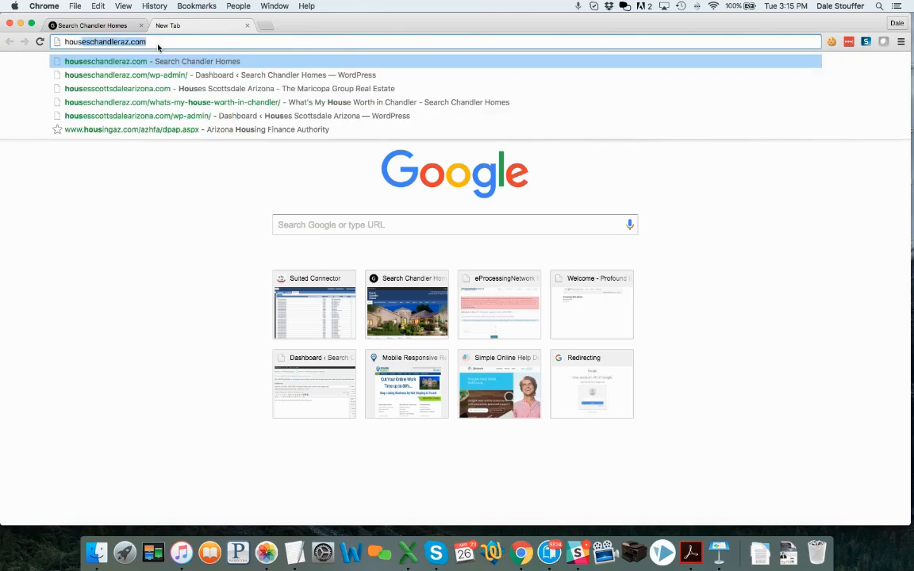
{"action": "key", "text": "Down"}
{"action": "key", "text": "Return"}
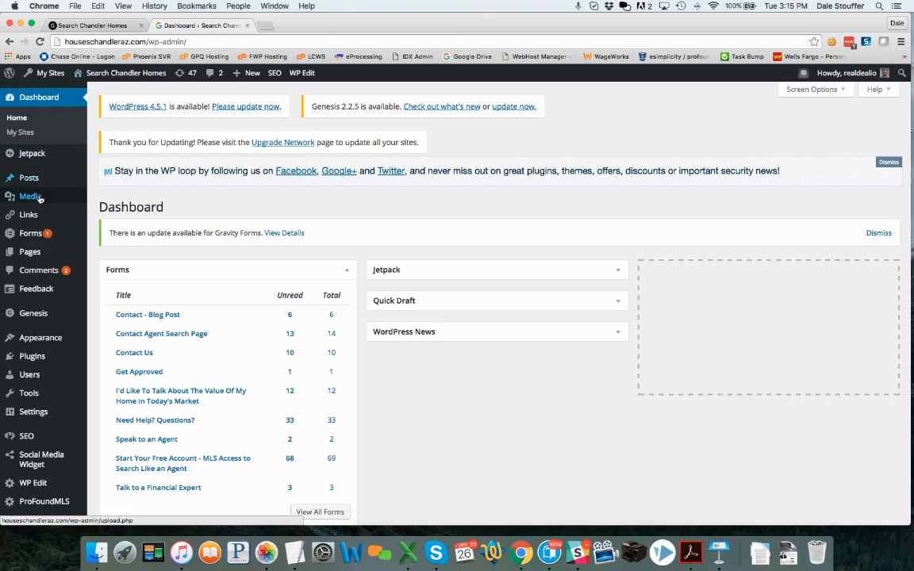
{"action": "mouse_move", "coordinate": [29, 187]}
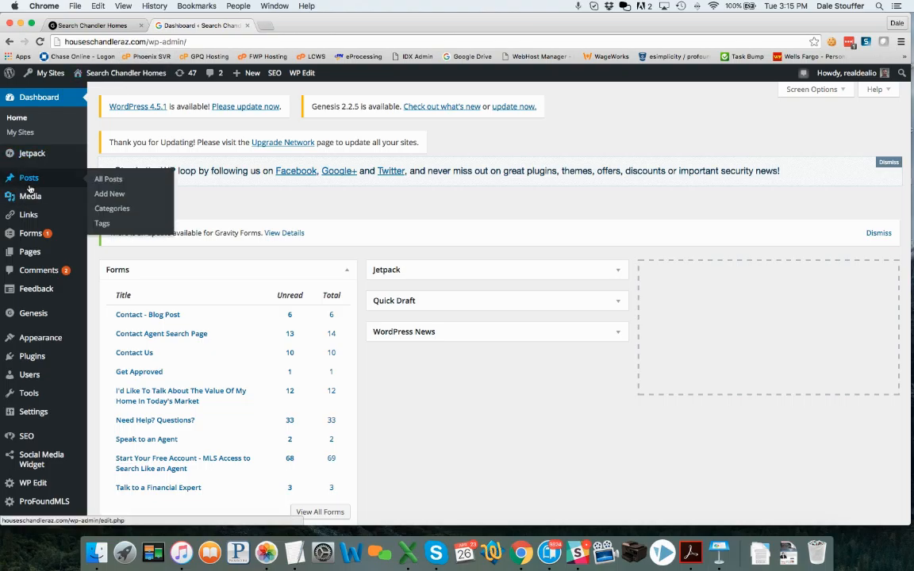
{"action": "left_click", "coordinate": [115, 194]}
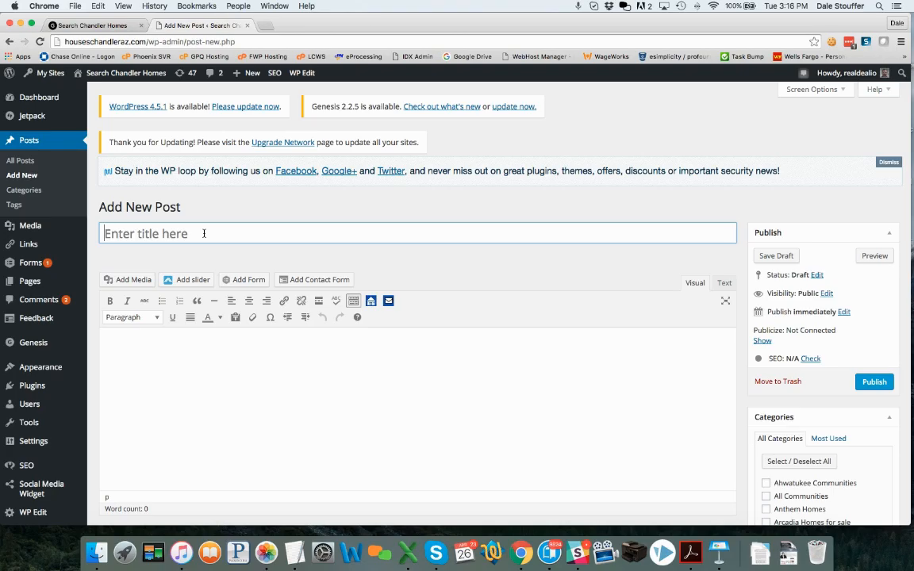
Enter 'Homes for Sale in Warner with 3 or more Bedrooms' as the post title.
{"action": "type", "text": "3 or more"}
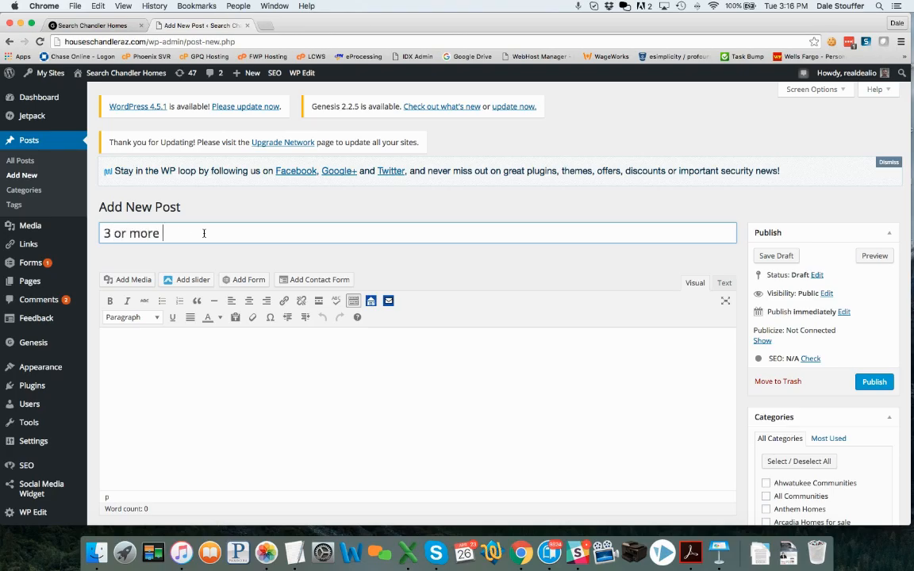
{"action": "type", "text": " bes"}
{"action": "key", "text": "BackSpace"}
{"action": "type", "text": "dr"}
{"action": "key", "text": "BackSpace"}
{"action": "key", "text": "BackSpace"}
{"action": "key", "text": "BackSpace"}
{"action": "key", "text": "BackSpace"}
{"action": "key", "text": "BackSpace"}
{"action": "key", "text": "BackSpace"}
{"action": "key", "text": "BackSpace"}
{"action": "key", "text": "BackSpace"}
{"action": "key", "text": "BackSpace"}
{"action": "key", "text": "BackSpace"}
{"action": "key", "text": "BackSpace"}
{"action": "key", "text": "BackSpace"}
{"action": "key", "text": "BackSpace"}
{"action": "key", "text": "BackSpace"}
{"action": "type", "text": "Homes for "}
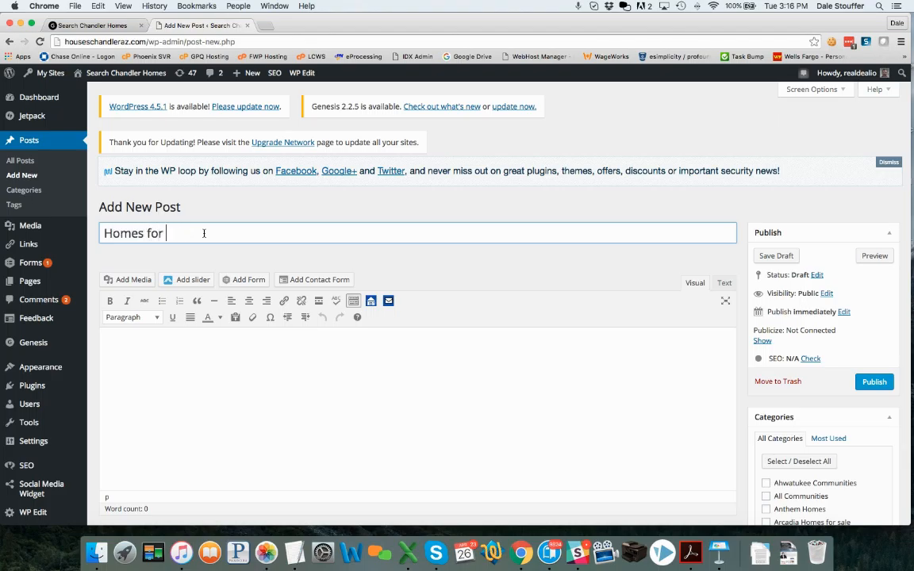
{"action": "type", "text": "Sale in Warner with 3 "}
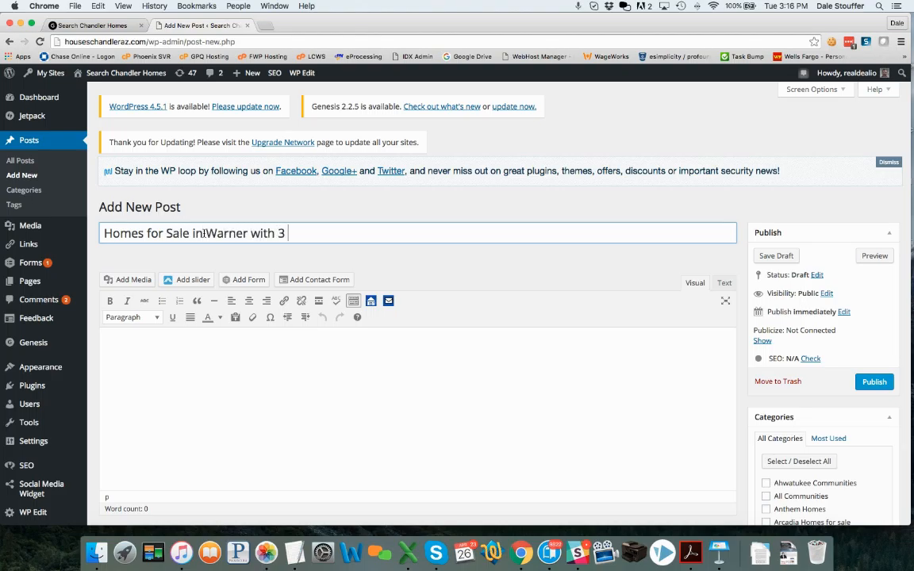
{"action": "type", "text": "or more Bed"}
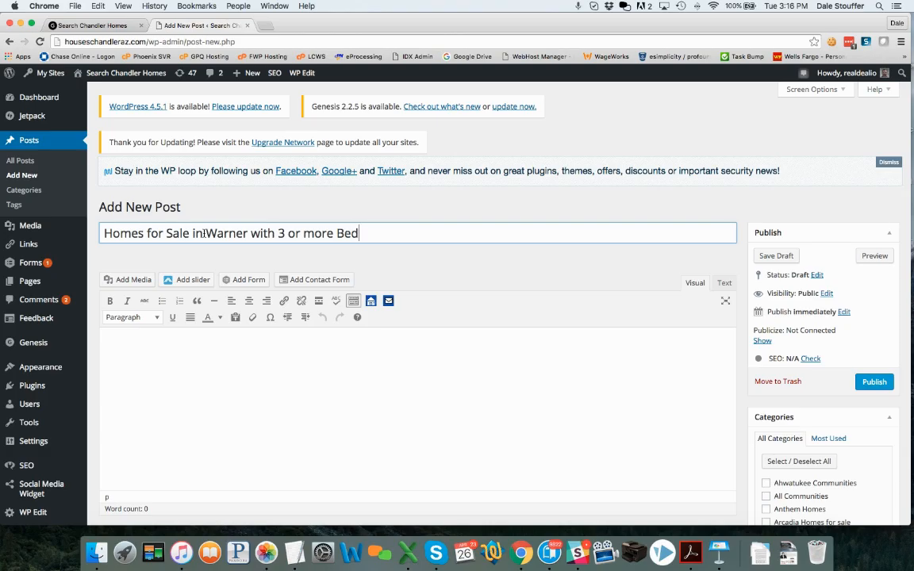
{"action": "type", "text": "rooms for"}
{"action": "key", "text": "BackSpace"}
{"action": "key", "text": "BackSpace"}
{"action": "key", "text": "BackSpace"}
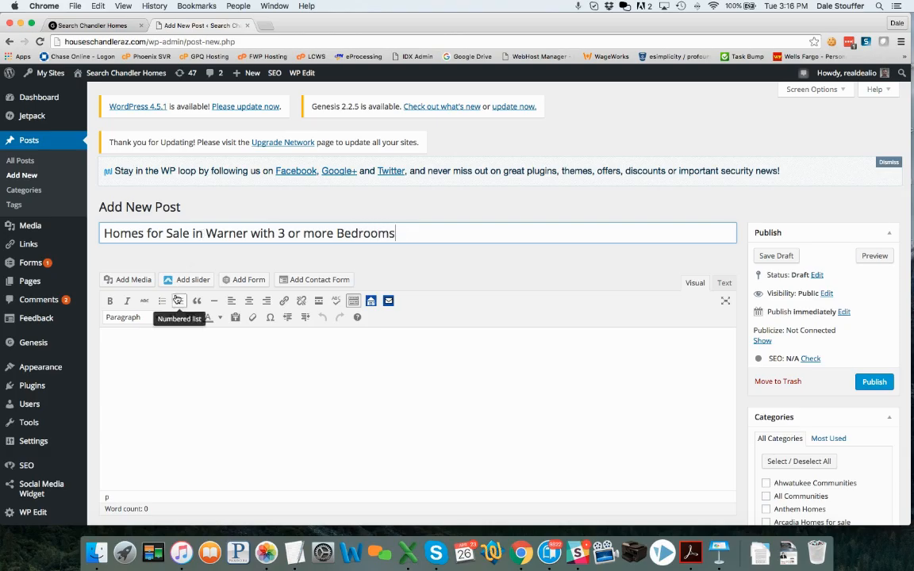
Write in the body that Warner Ranch spans two south east valley cities, Tempe and Chandler.
{"action": "left_click", "coordinate": [189, 332]}
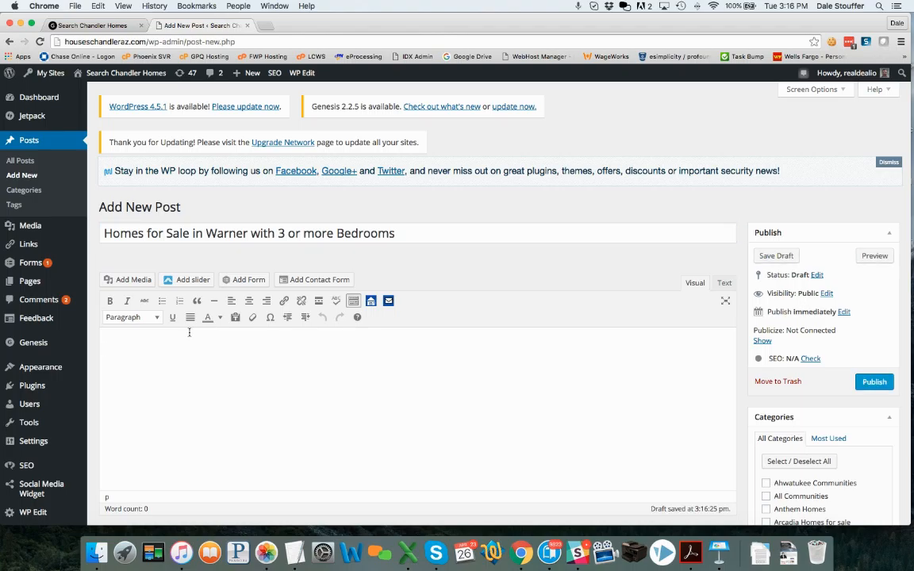
{"action": "type", "text": "Warner r"}
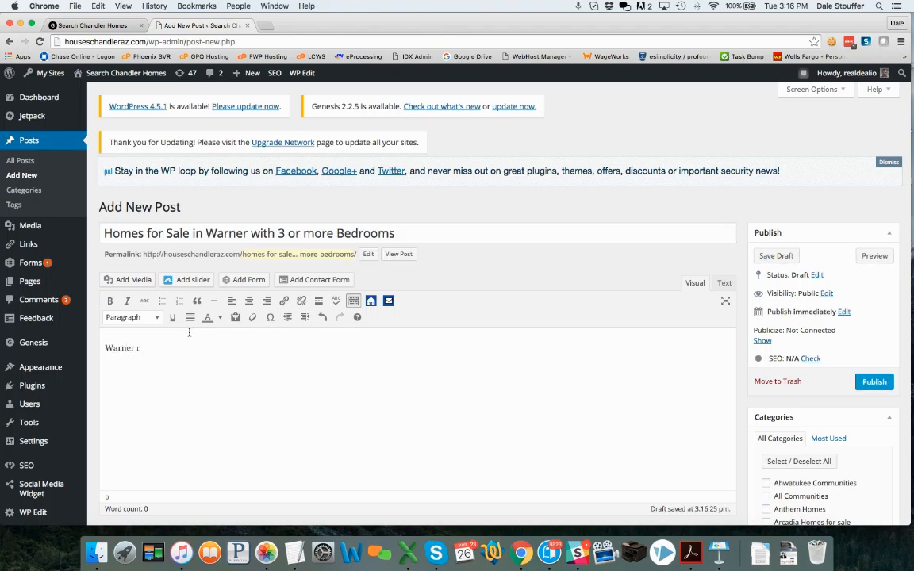
{"action": "key", "text": "BackSpace"}
{"action": "type", "text": "Ranch is a great neighborhood that actually spans"}
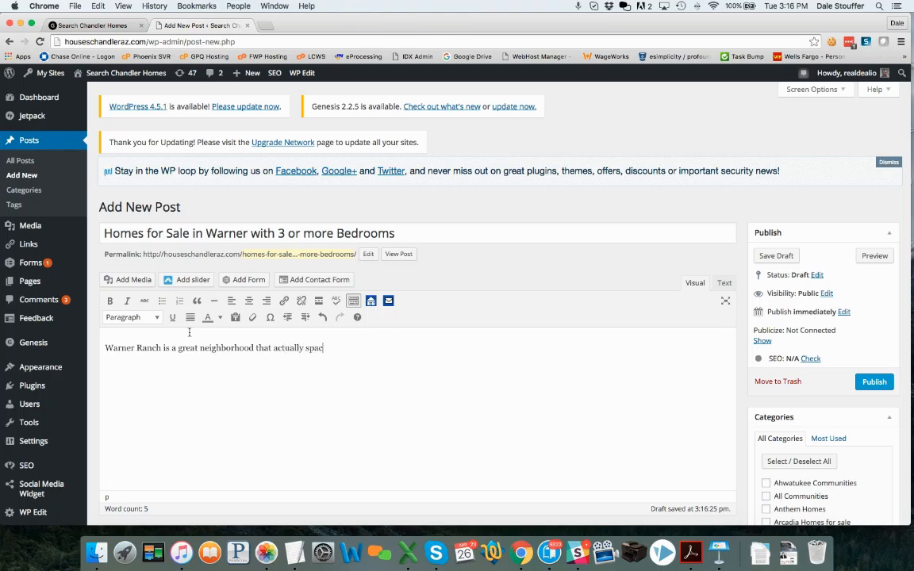
{"action": "type", "text": " across two cities in the Sou"}
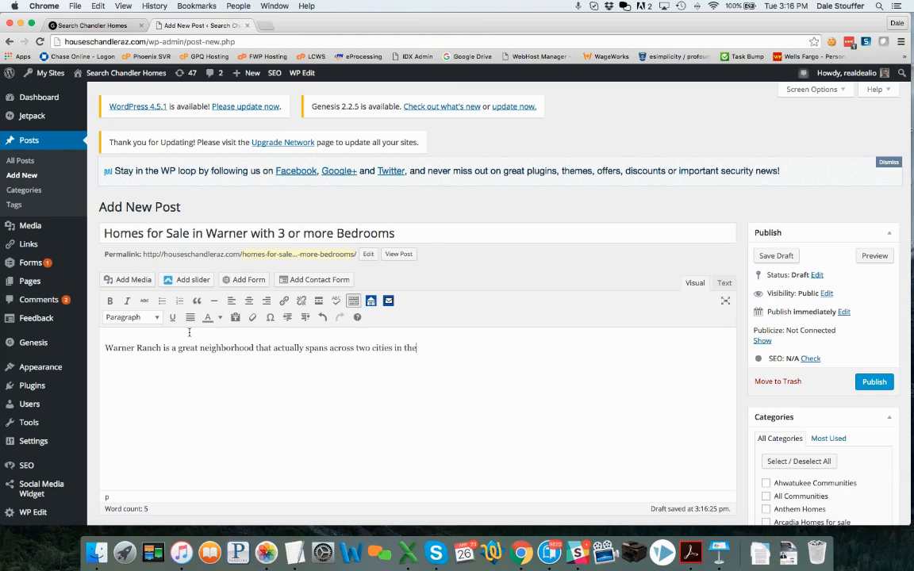
{"action": "key", "text": "BackSpace"}
{"action": "key", "text": "BackSpace"}
{"action": "key", "text": "BackSpace"}
{"action": "type", "text": "south east valley - Tempe and Chan"}
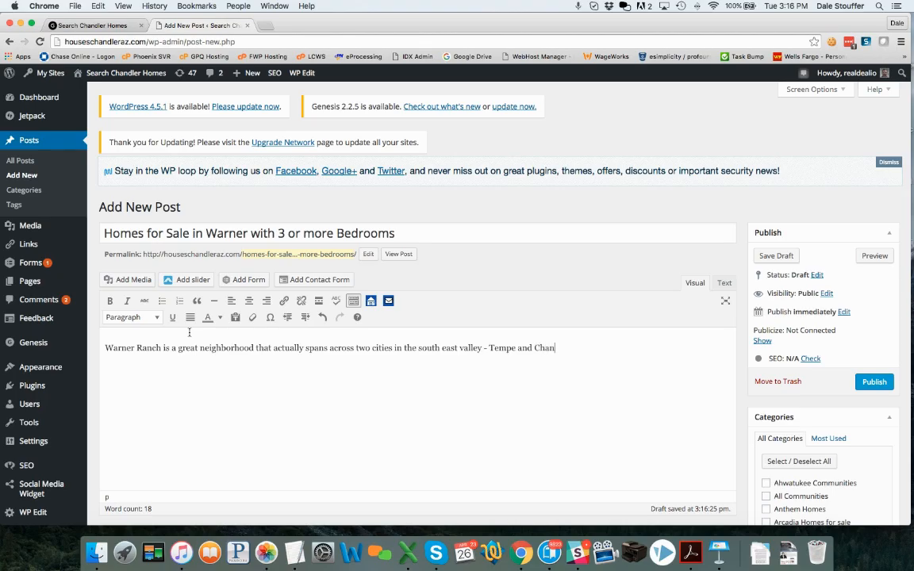
{"action": "type", "text": "dler. They are rought"}
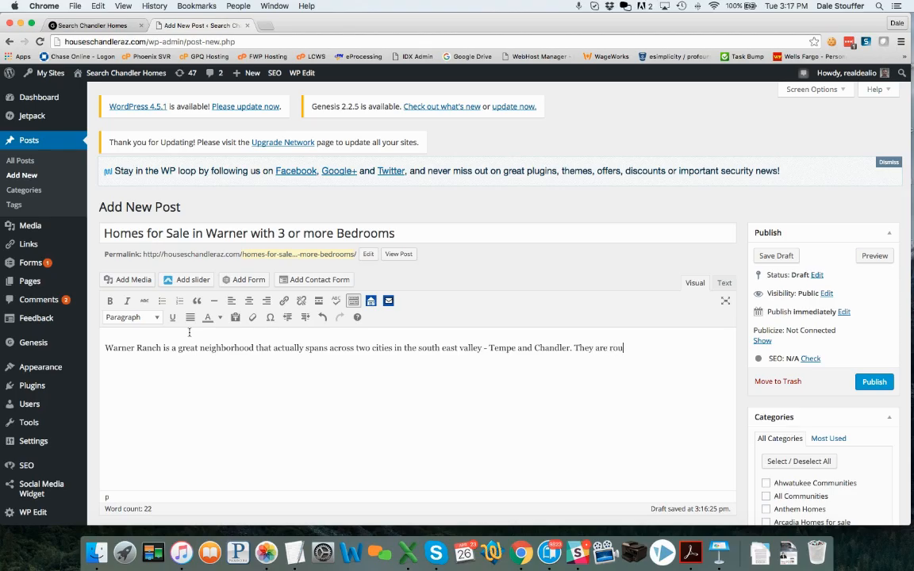
Drop the unfinished follow-up sentence and select the post title for copying.
{"action": "key", "text": "BackSpace"}
{"action": "type", "text": "ly "}
{"action": "type", "text": "to the "}
{"action": "type", "text": "west of"}
{"action": "key", "text": "BackSpace"}
{"action": "key", "text": "BackSpace"}
{"action": "key", "text": "BackSpace"}
{"action": "key", "text": "BackSpace"}
{"action": "key", "text": "BackSpace"}
{"action": "key", "text": "BackSpace"}
{"action": "key", "text": "BackSpace"}
{"action": "key", "text": "BackSpace"}
{"action": "key", "text": "BackSpace"}
{"action": "key", "text": "BackSpace"}
{"action": "key", "text": "BackSpace"}
{"action": "key", "text": "BackSpace"}
{"action": "key", "text": "BackSpace"}
{"action": "key", "text": "BackSpace"}
{"action": "key", "text": "BackSpace"}
{"action": "key", "text": "BackSpace"}
{"action": "key", "text": "BackSpace"}
{"action": "key", "text": "BackSpace"}
{"action": "key", "text": "BackSpace"}
{"action": "key", "text": "BackSpace"}
{"action": "key", "text": "BackSpace"}
{"action": "key", "text": "BackSpace"}
{"action": "key", "text": "BackSpace"}
{"action": "key", "text": "BackSpace"}
{"action": "key", "text": "BackSpace"}
{"action": "key", "text": "BackSpace"}
{"action": "key", "text": "BackSpace"}
{"action": "key", "text": "BackSpace"}
{"action": "key", "text": "BackSpace"}
{"action": "type", "text": "The"}
{"action": "key", "text": "BackSpace"}
{"action": "key", "text": "BackSpace"}
{"action": "key", "text": "BackSpace"}
{"action": "key", "text": "BackSpace"}
{"action": "left_click_drag", "start_coordinate": [397, 233], "coordinate": [102, 232]}
{"action": "key", "text": "super+c"}
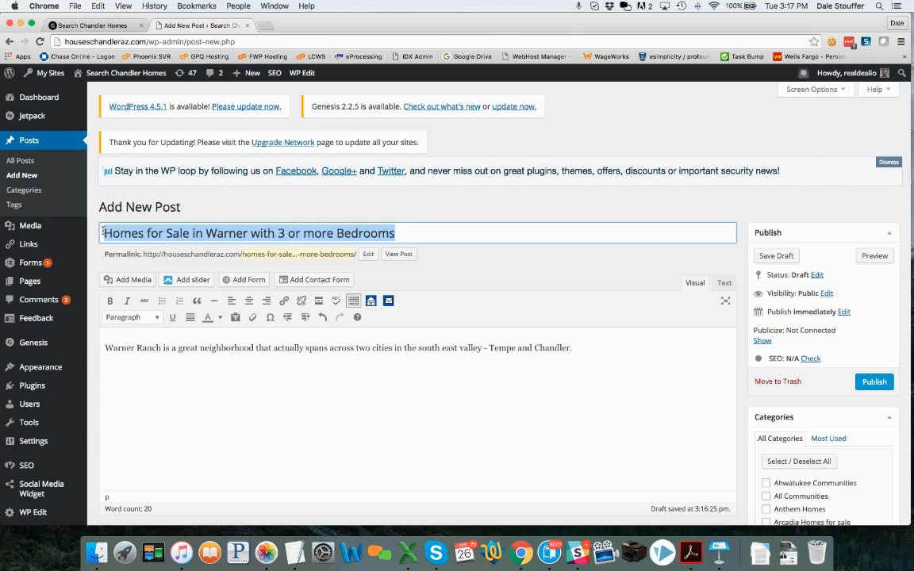
Add the sentence 'This search is for Homes for Sale in Warner with 3 or more Bedrooms.' using the pasted title.
{"action": "left_click", "coordinate": [611, 350]}
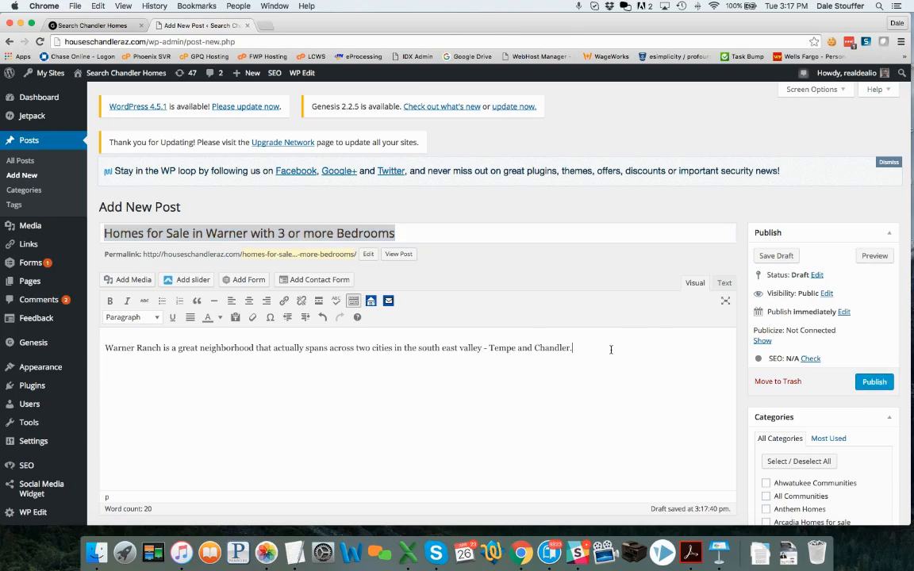
{"action": "type", "text": "This search is for"}
{"action": "key", "text": "super+v"}
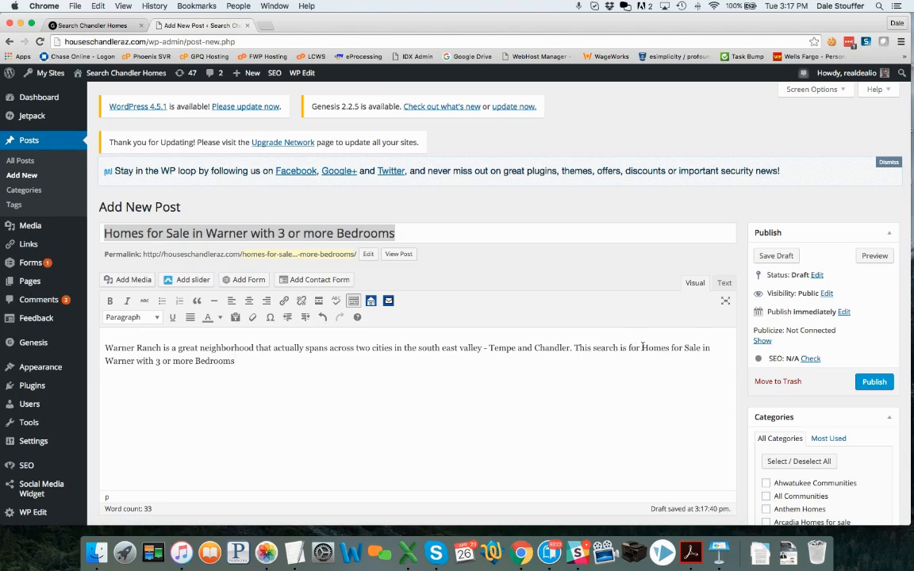
{"action": "type", "text": "."}
{"action": "key", "text": "Return"}
{"action": "scroll", "coordinate": [405, 396], "scroll_direction": "down", "scroll_amount": 1}
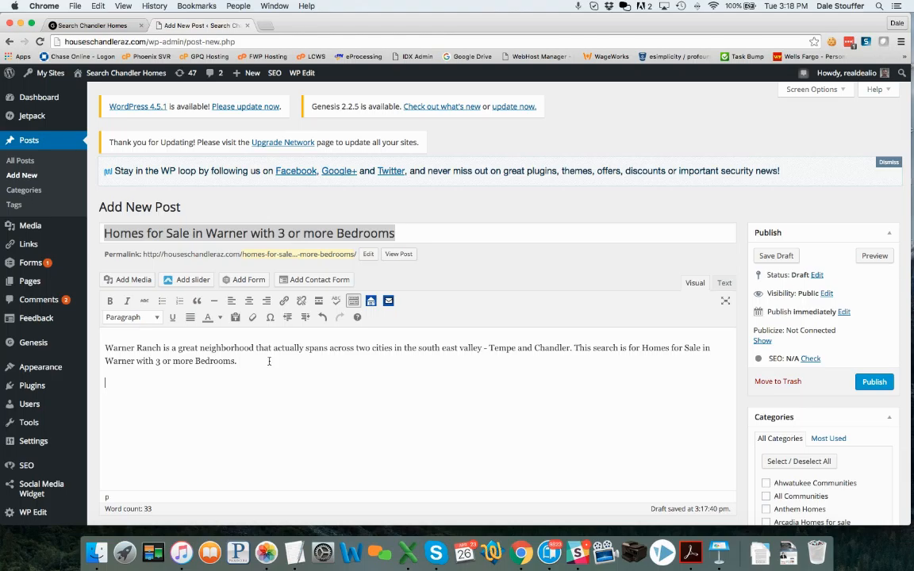
In the Shortcode creator, set Subdivision to 'warner ranch' and Beds Min to 3.
{"action": "left_click", "coordinate": [371, 301]}
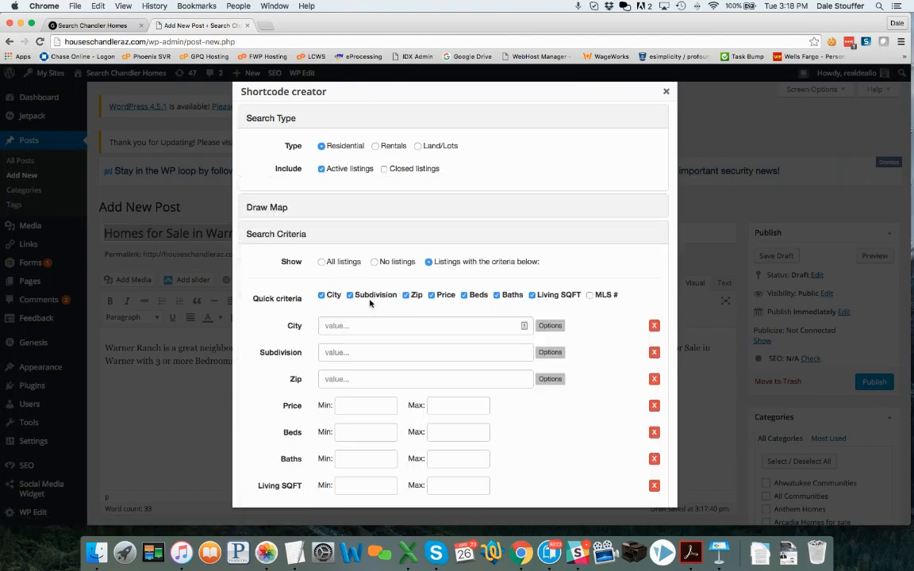
{"action": "left_click", "coordinate": [355, 353]}
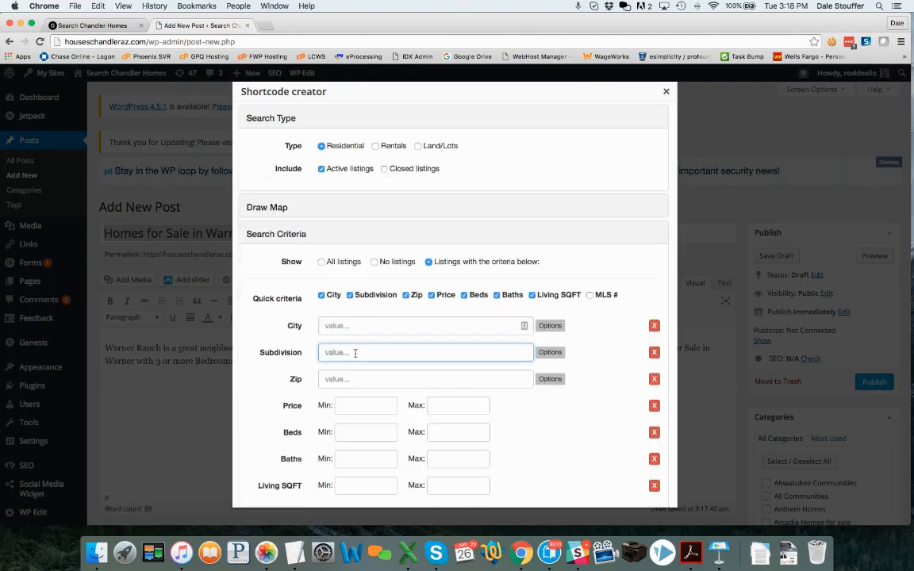
{"action": "type", "text": "warner ranch"}
{"action": "left_click", "coordinate": [369, 429]}
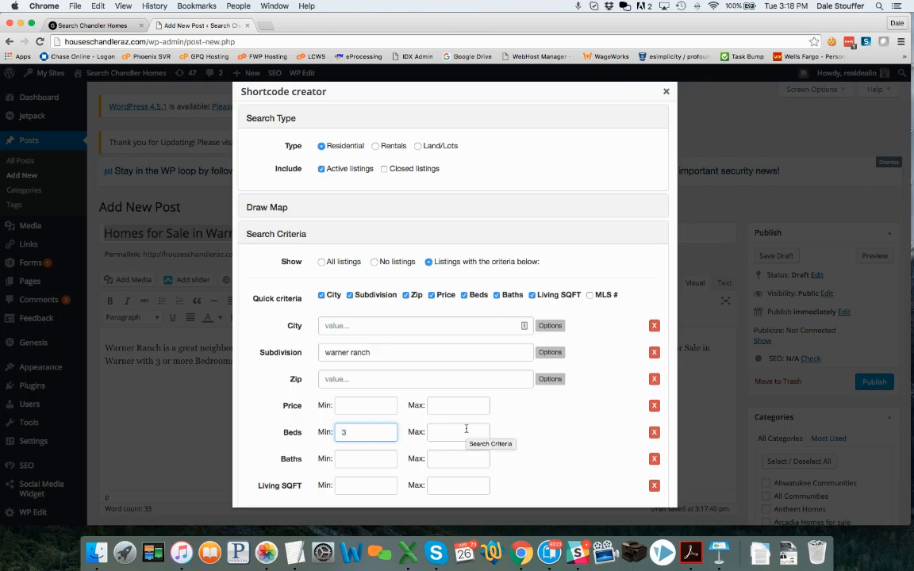
{"action": "scroll", "coordinate": [467, 429], "scroll_direction": "down", "scroll_amount": 3}
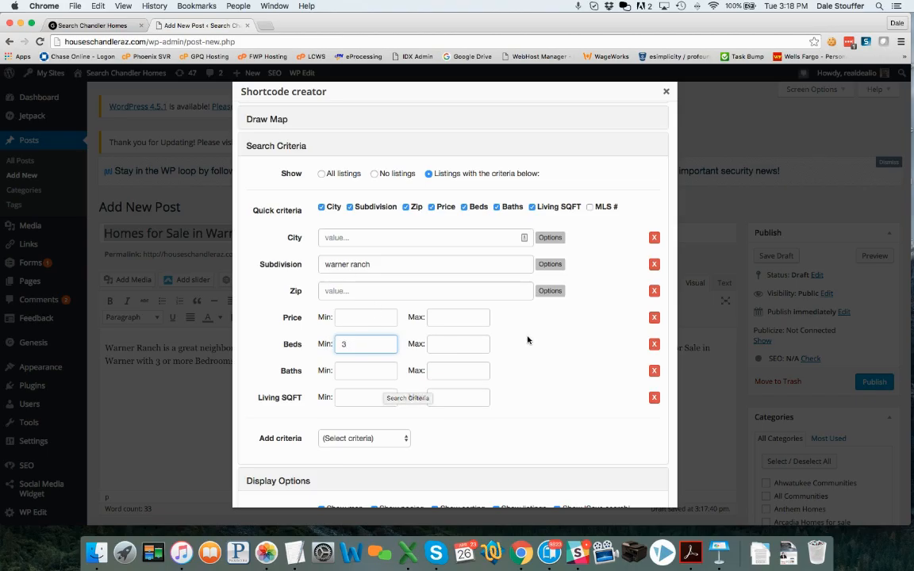
Add a Kitchen Features criterion to the search, then remove it unused.
{"action": "scroll", "coordinate": [528, 340], "scroll_direction": "down", "scroll_amount": 3}
{"action": "left_click", "coordinate": [362, 361]}
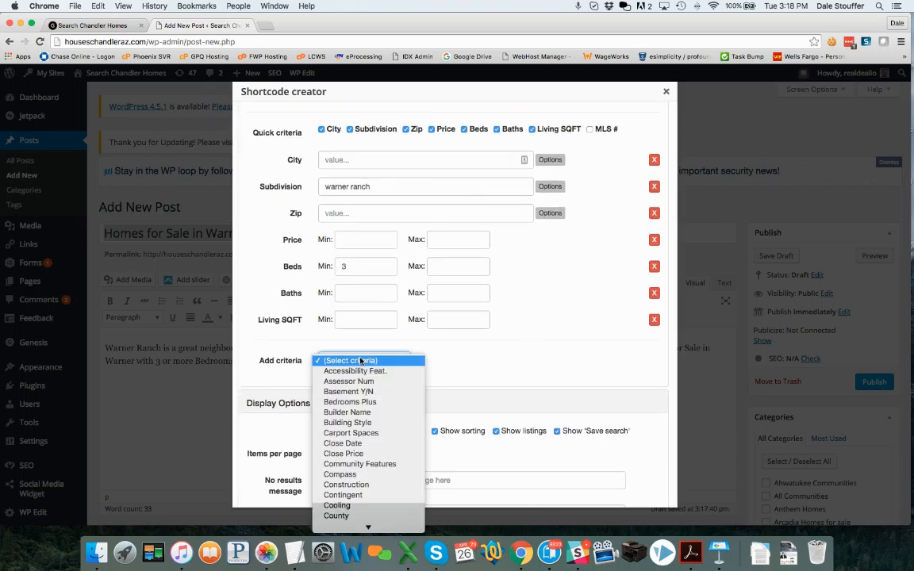
{"action": "scroll", "coordinate": [369, 413], "scroll_direction": "down", "scroll_amount": 5}
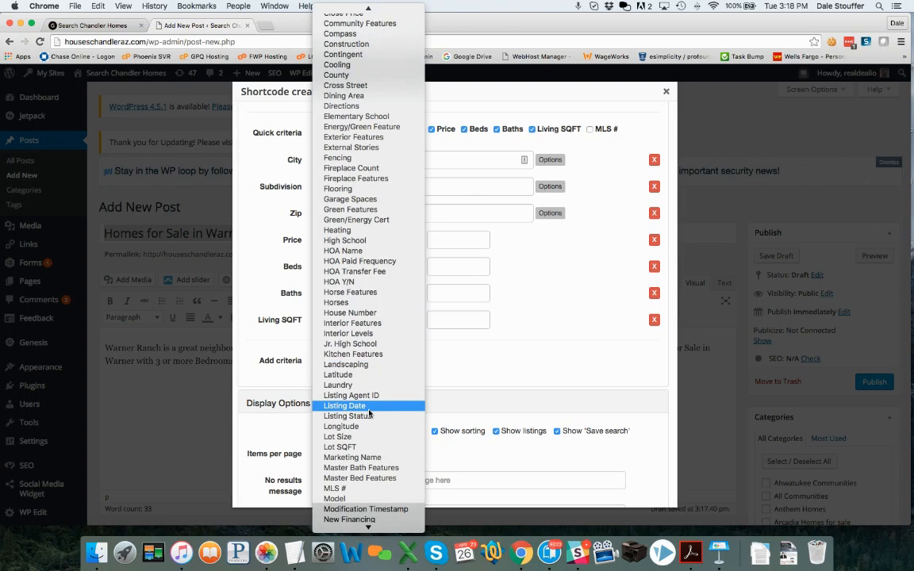
{"action": "left_click", "coordinate": [354, 354]}
{"action": "left_click", "coordinate": [445, 361]}
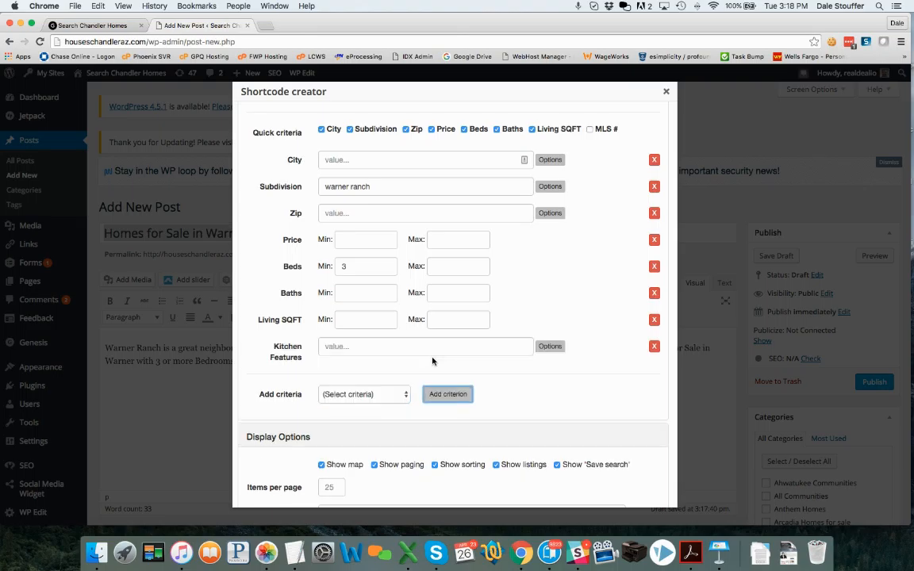
{"action": "left_click", "coordinate": [552, 347]}
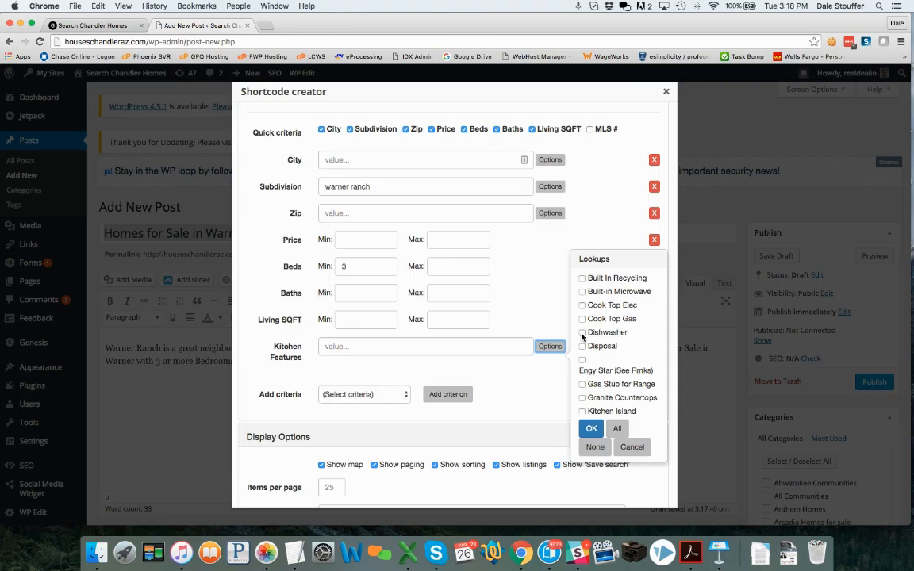
{"action": "left_click", "coordinate": [632, 446]}
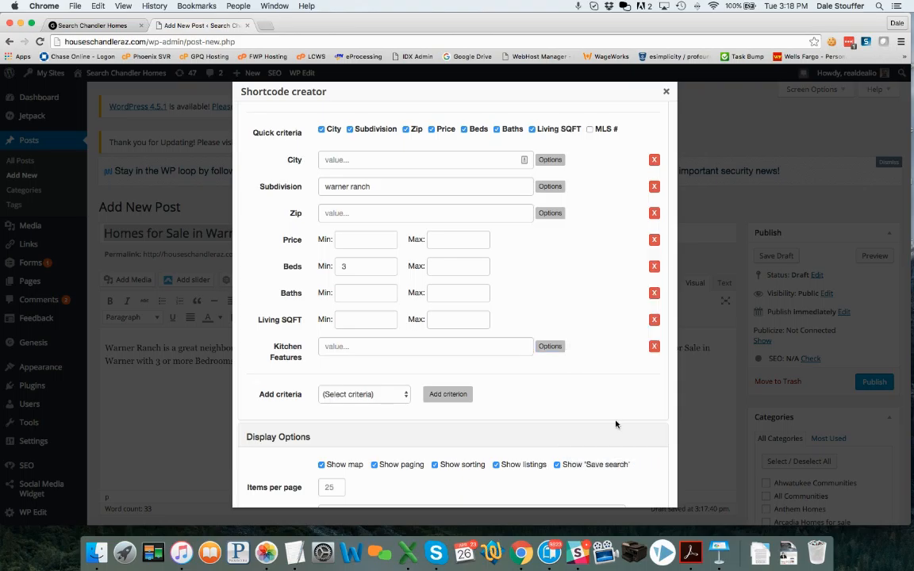
{"action": "left_click", "coordinate": [654, 347]}
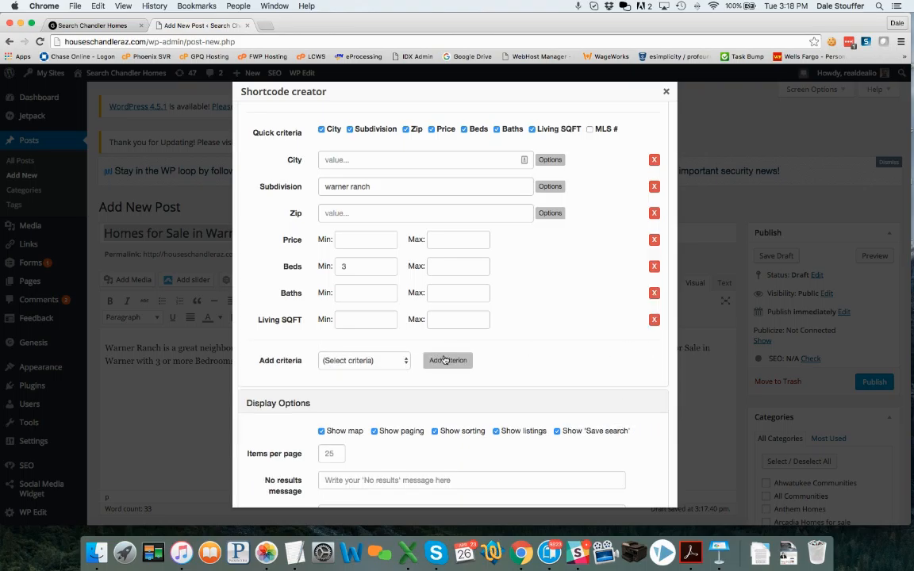
Add a Garage Spaces criterion with minimum 2 and insert the search shortcode into the post.
{"action": "left_click", "coordinate": [326, 361]}
{"action": "scroll", "coordinate": [373, 444], "scroll_direction": "down", "scroll_amount": 10}
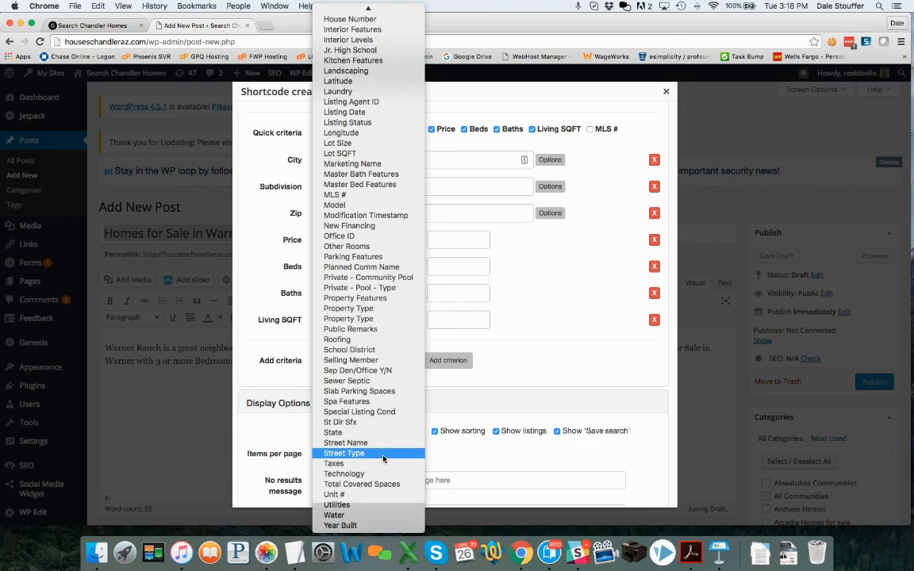
{"action": "scroll", "coordinate": [384, 459], "scroll_direction": "up", "scroll_amount": 3}
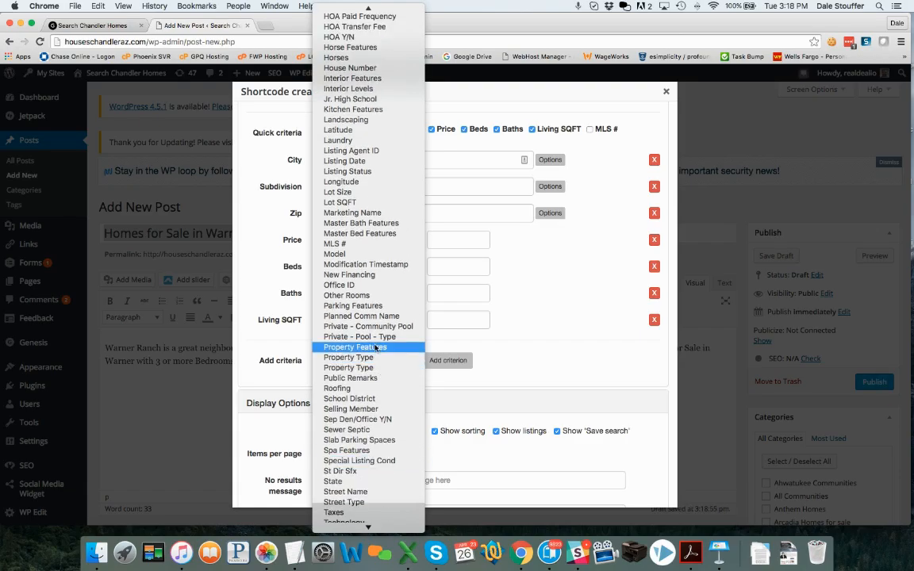
{"action": "scroll", "coordinate": [369, 205], "scroll_direction": "up", "scroll_amount": 8}
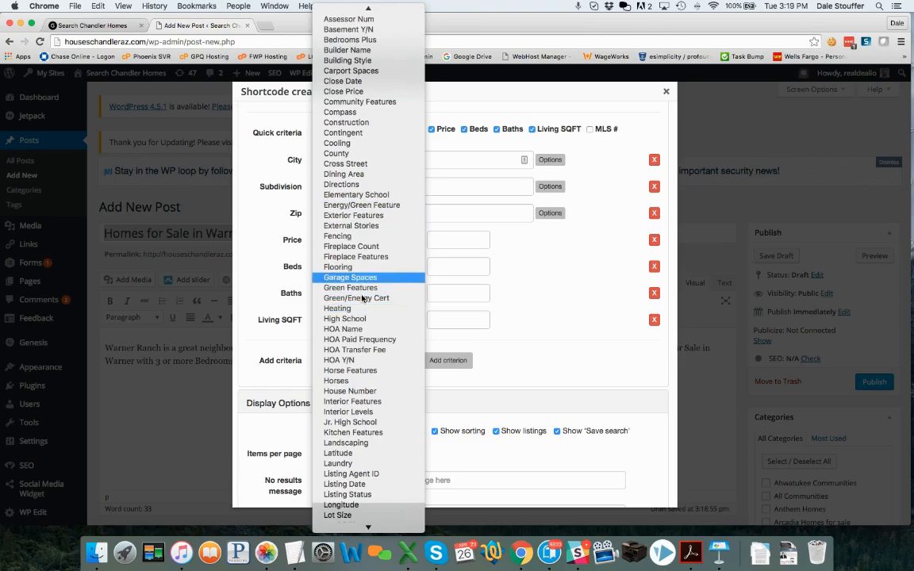
{"action": "left_click", "coordinate": [357, 277]}
{"action": "left_click", "coordinate": [449, 360]}
{"action": "left_click", "coordinate": [351, 348]}
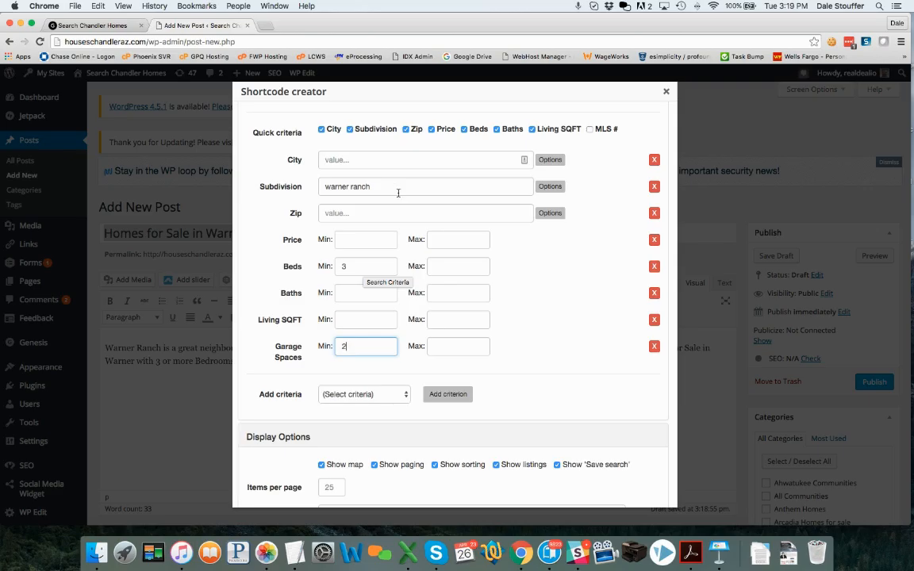
{"action": "scroll", "coordinate": [493, 349], "scroll_direction": "down", "scroll_amount": 6}
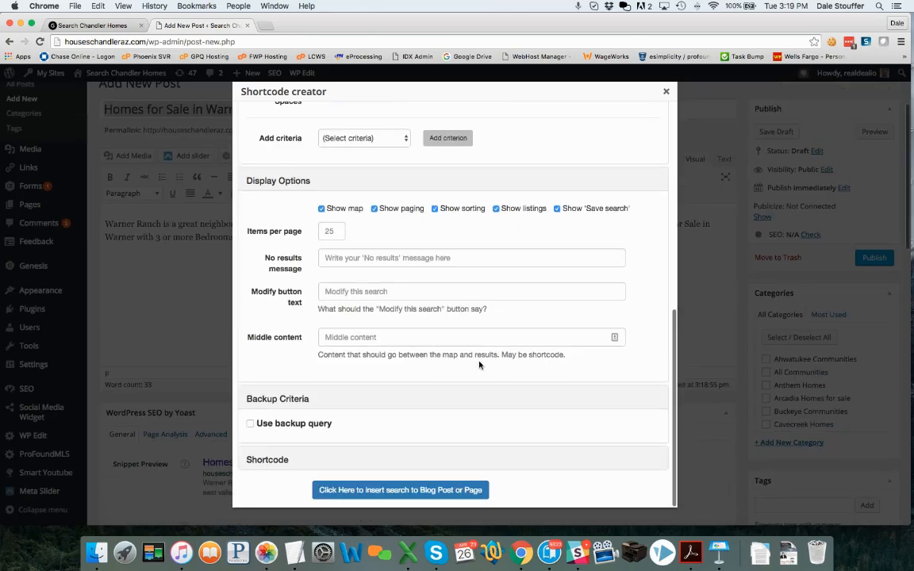
{"action": "left_click", "coordinate": [357, 490]}
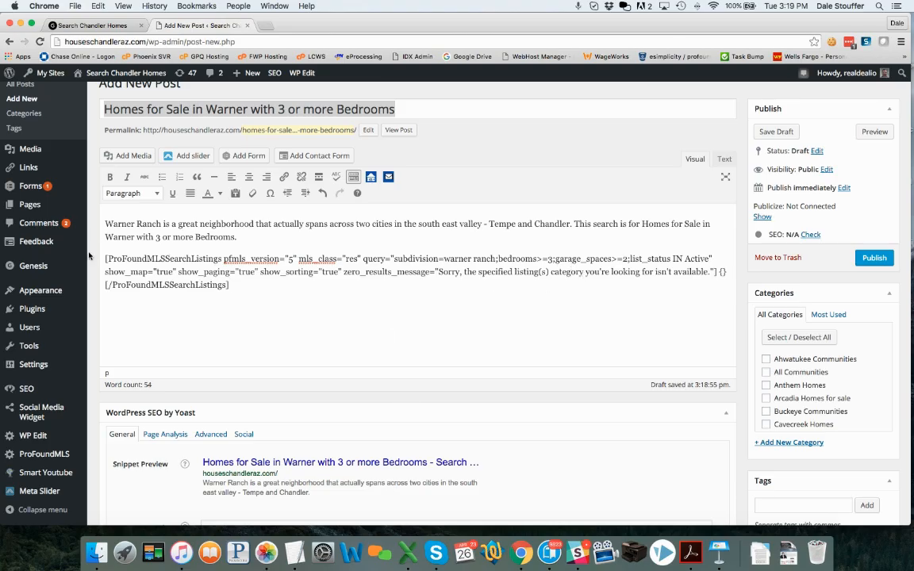
Select the inserted shortcode and regenerate it with map settings (zoom 9, 400px height).
{"action": "left_click_drag", "start_coordinate": [103, 258], "coordinate": [250, 283]}
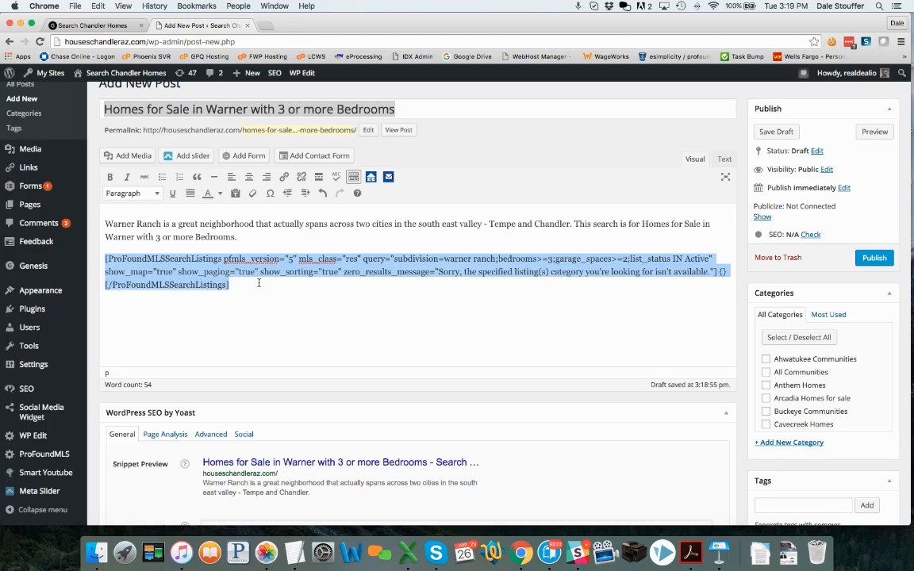
{"action": "left_click", "coordinate": [258, 283]}
{"action": "left_click_drag", "start_coordinate": [247, 283], "coordinate": [110, 259]}
{"action": "left_click", "coordinate": [371, 178]}
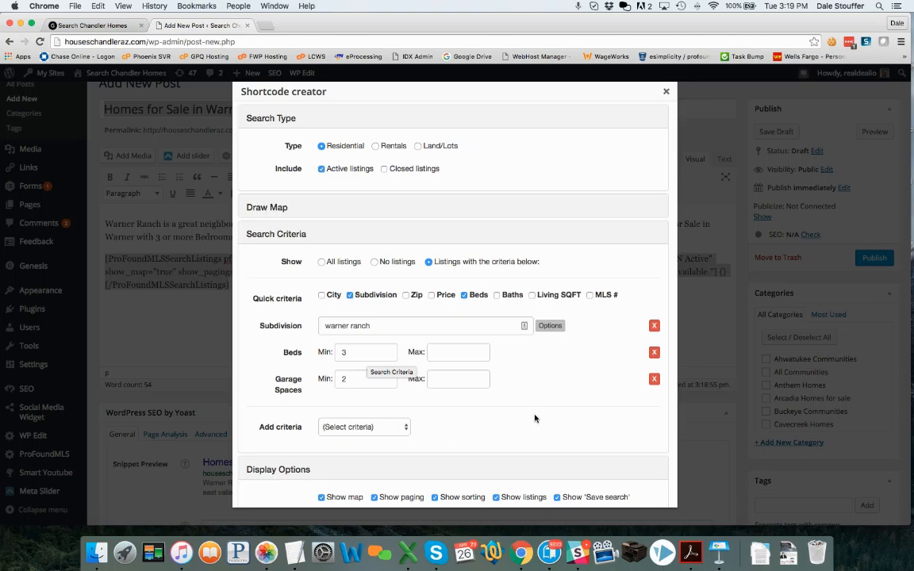
{"action": "left_click", "coordinate": [274, 207]}
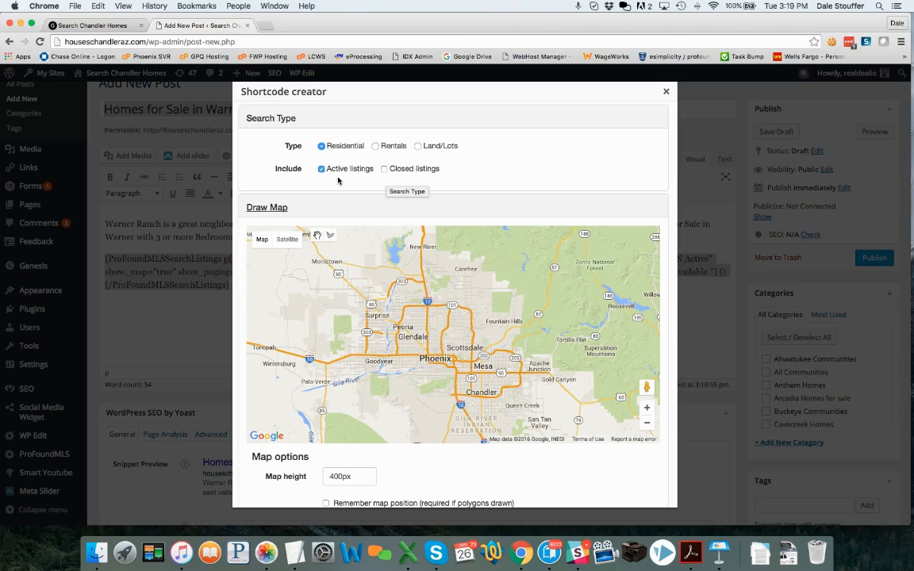
{"action": "left_click", "coordinate": [277, 208]}
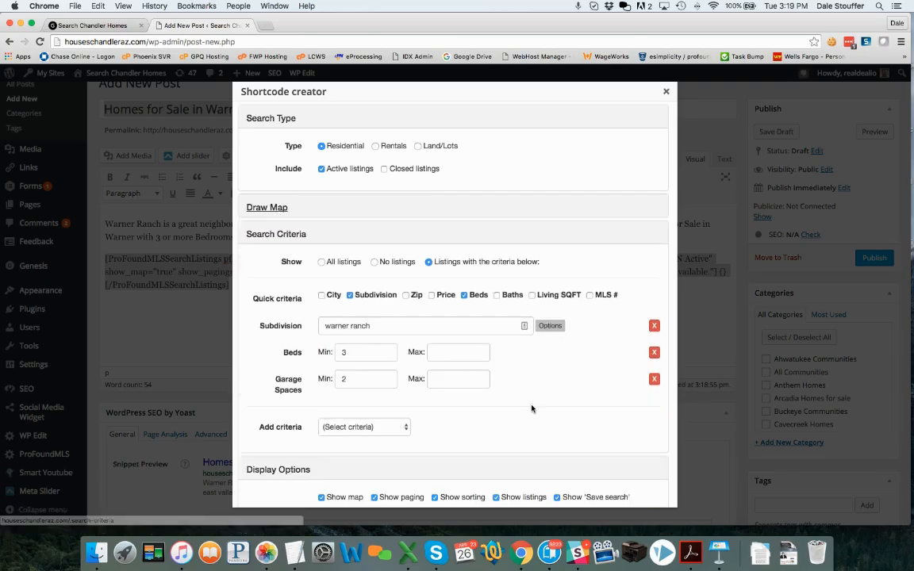
{"action": "scroll", "coordinate": [524, 409], "scroll_direction": "down", "scroll_amount": 6}
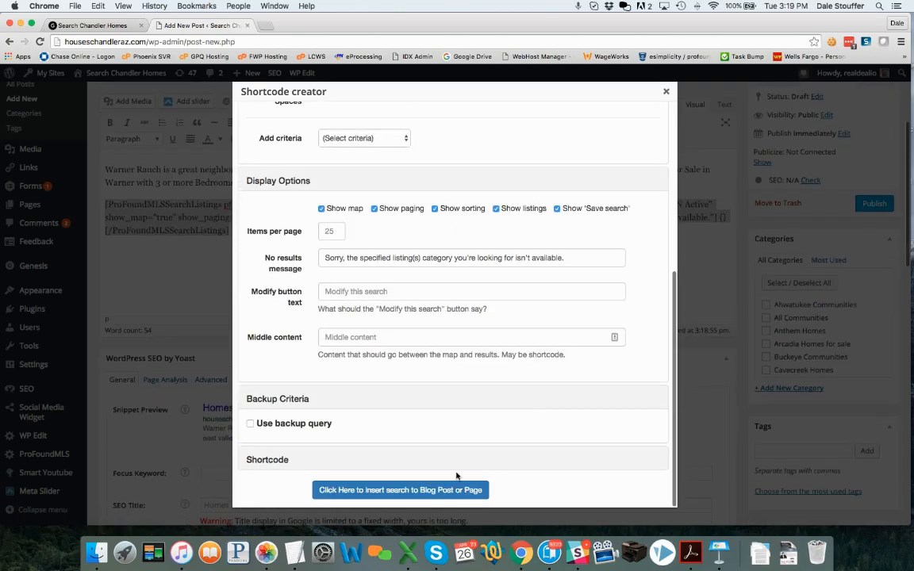
{"action": "left_click", "coordinate": [444, 490]}
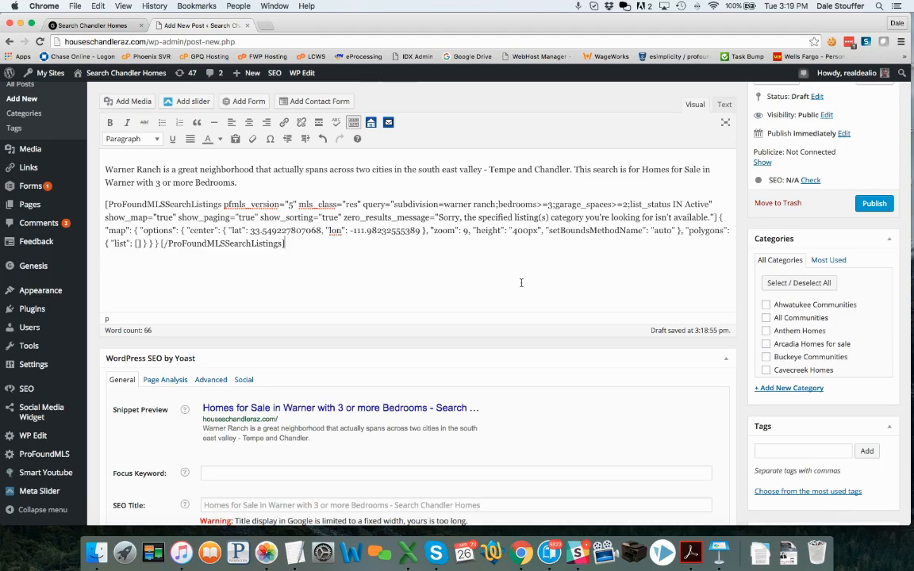
File the post under All Communities, publish it, and open the live post in a new tab.
{"action": "left_click", "coordinate": [766, 317]}
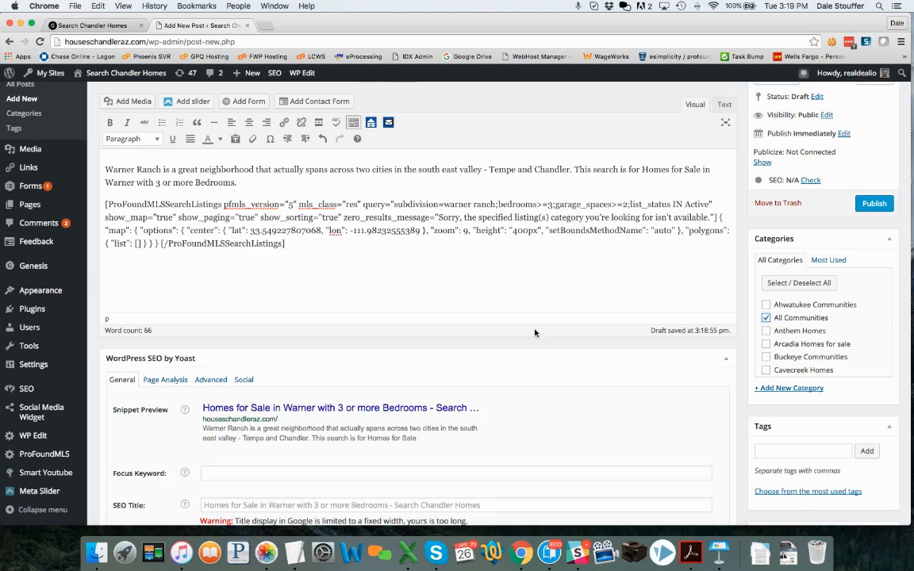
{"action": "scroll", "coordinate": [535, 333], "scroll_direction": "down", "scroll_amount": 5}
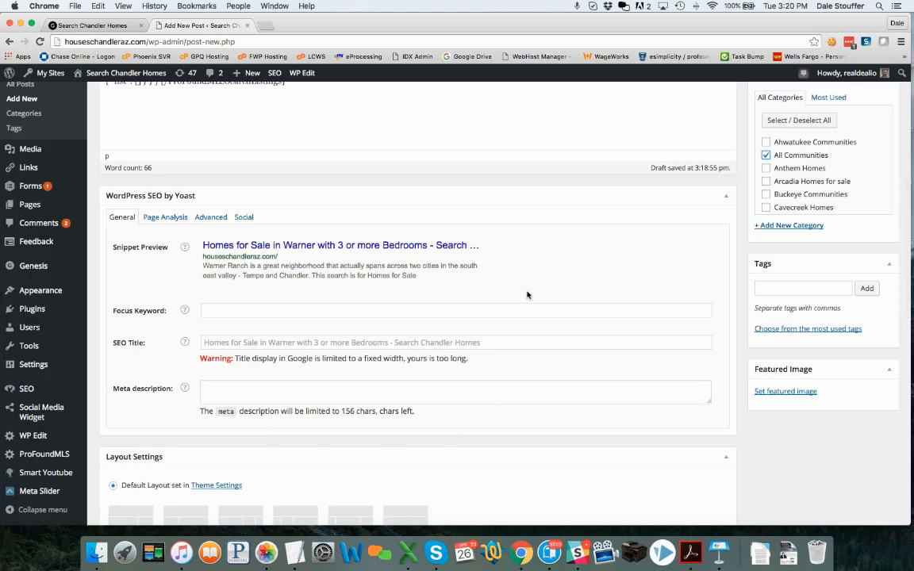
{"action": "scroll", "coordinate": [527, 295], "scroll_direction": "up", "scroll_amount": 5}
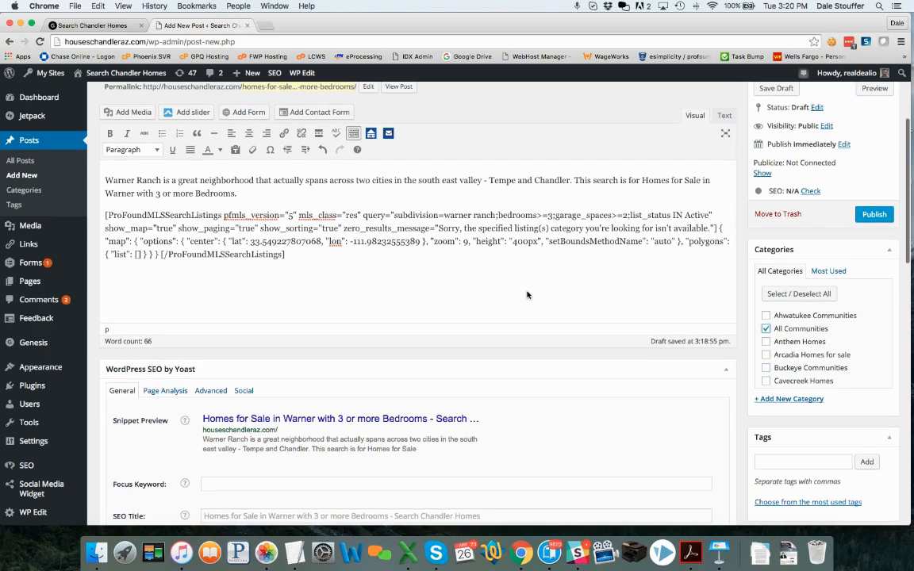
{"action": "scroll", "coordinate": [527, 295], "scroll_direction": "up", "scroll_amount": 2}
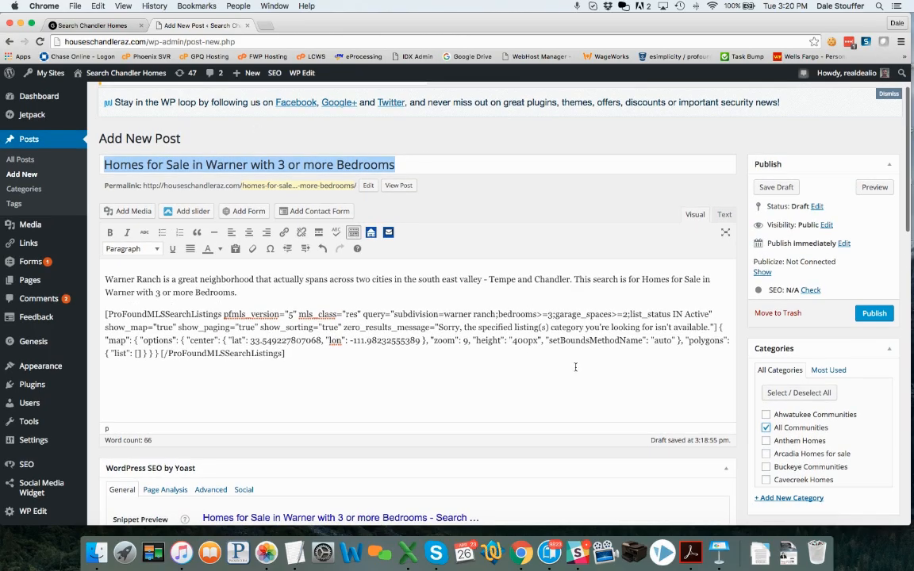
{"action": "scroll", "coordinate": [866, 317], "scroll_direction": "down", "scroll_amount": 1}
{"action": "left_click", "coordinate": [871, 312]}
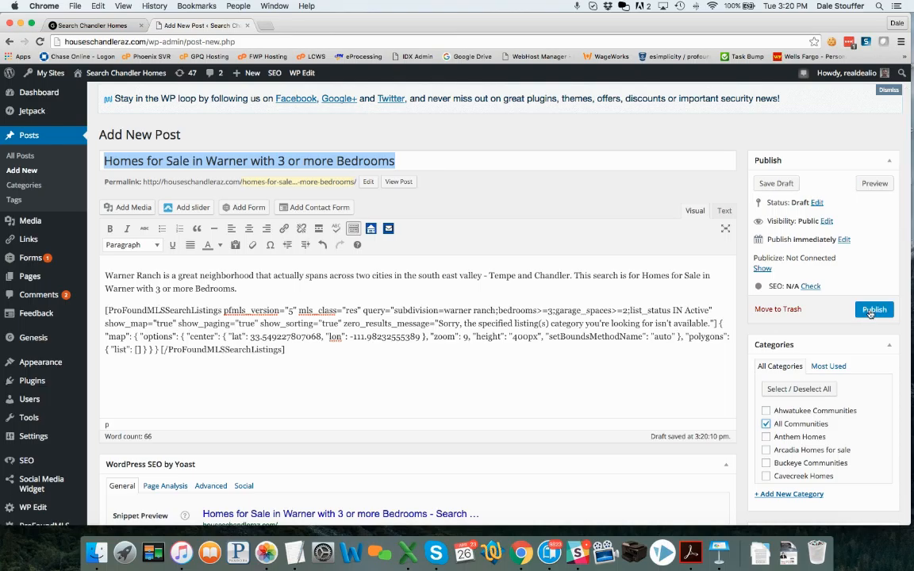
{"action": "left_click", "coordinate": [870, 311]}
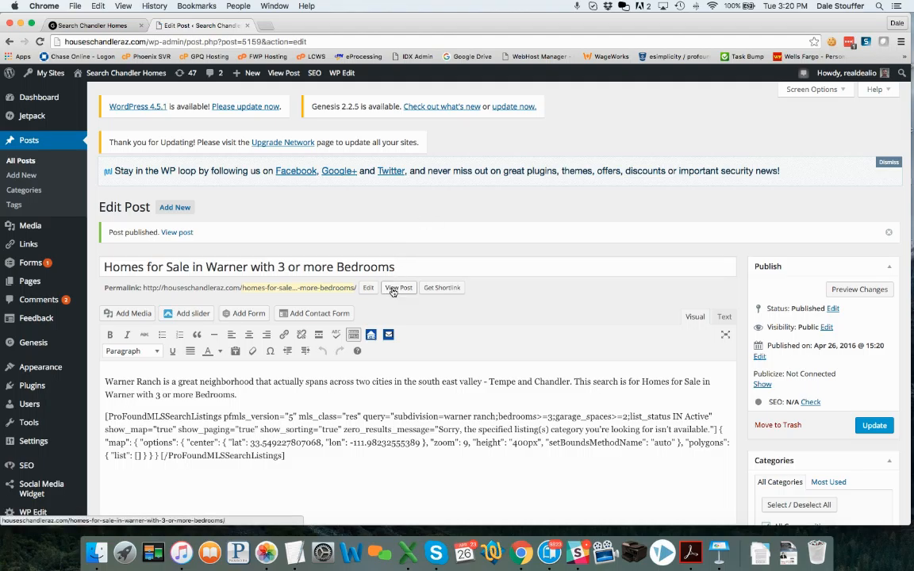
{"action": "right_click", "coordinate": [394, 290]}
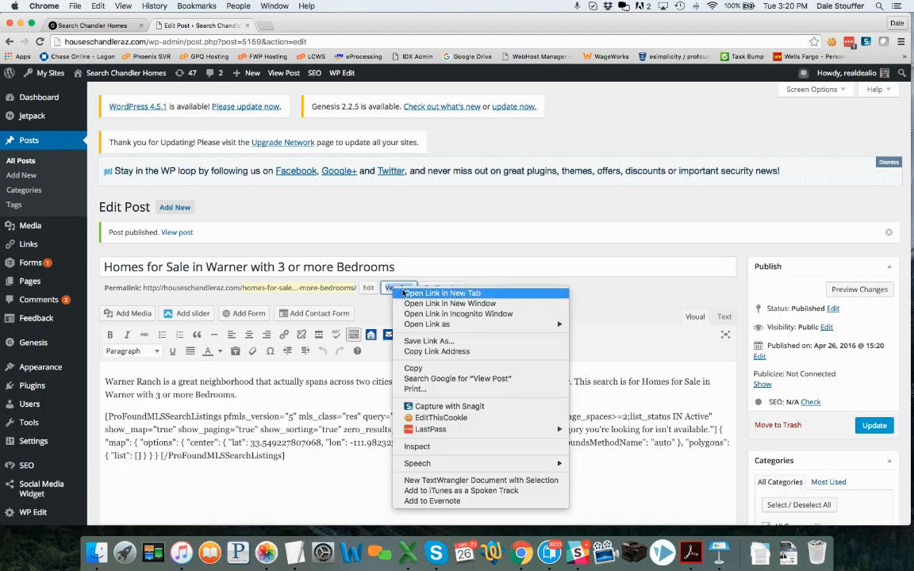
{"action": "left_click", "coordinate": [403, 293]}
Scroll through the live post's Warner Ranch listings and map.
{"action": "left_click", "coordinate": [308, 27]}
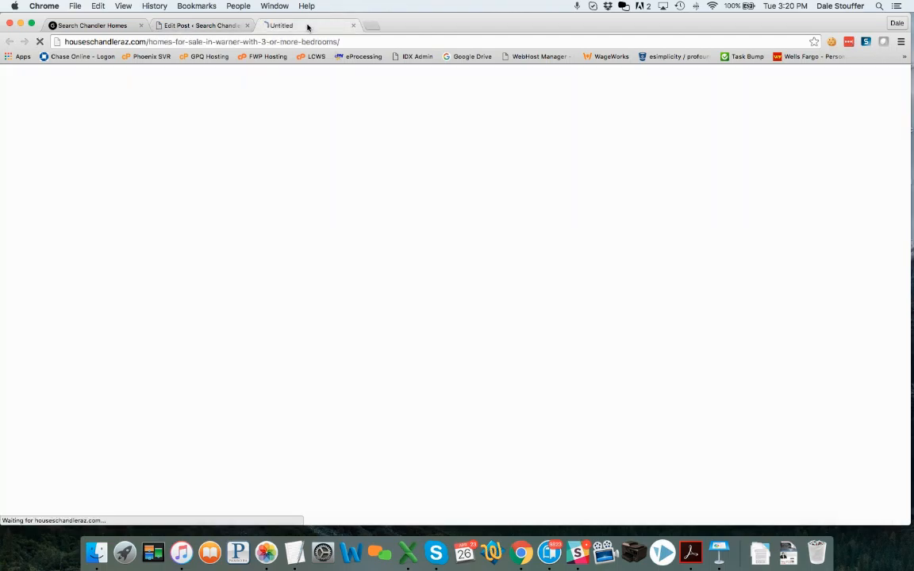
{"action": "scroll", "coordinate": [66, 334], "scroll_direction": "down", "scroll_amount": 3}
{"action": "scroll", "coordinate": [66, 334], "scroll_direction": "down", "scroll_amount": 4}
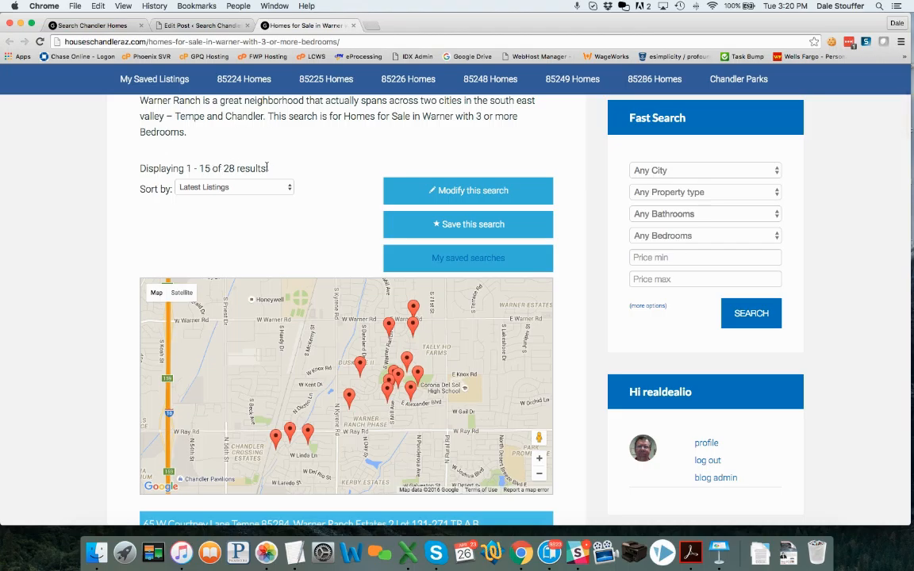
{"action": "scroll", "coordinate": [92, 300], "scroll_direction": "down", "scroll_amount": 3}
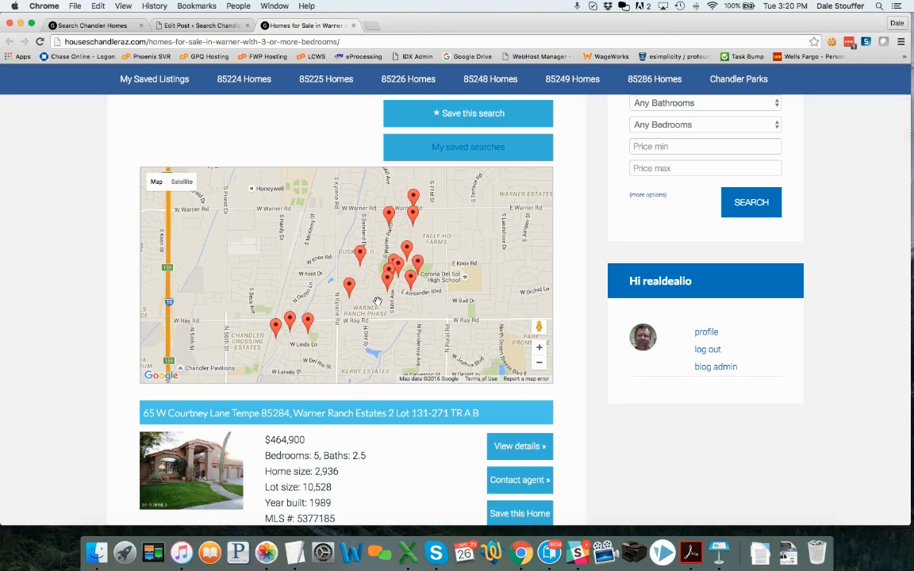
{"action": "scroll", "coordinate": [582, 299], "scroll_direction": "down", "scroll_amount": 3}
{"action": "scroll", "coordinate": [582, 299], "scroll_direction": "up", "scroll_amount": 15}
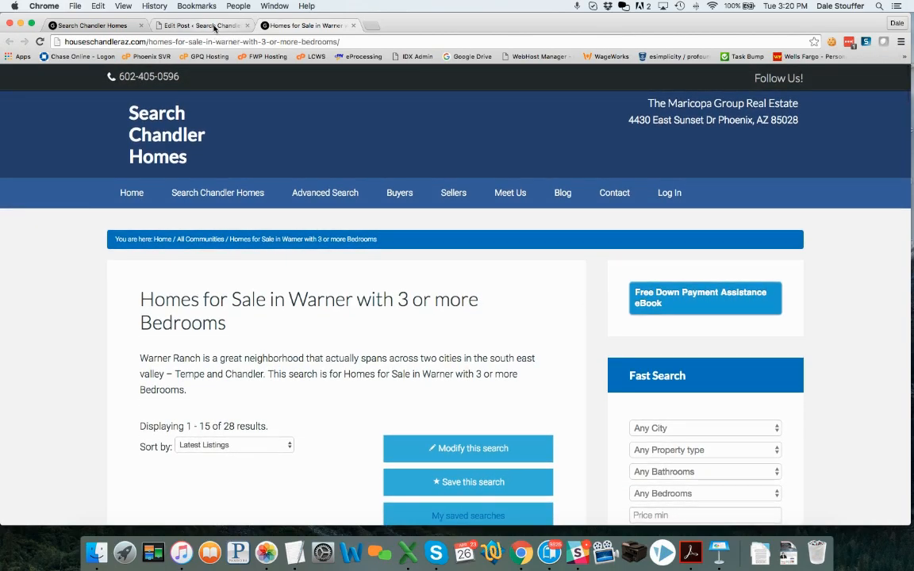
{"action": "scroll", "coordinate": [61, 262], "scroll_direction": "down", "scroll_amount": 10}
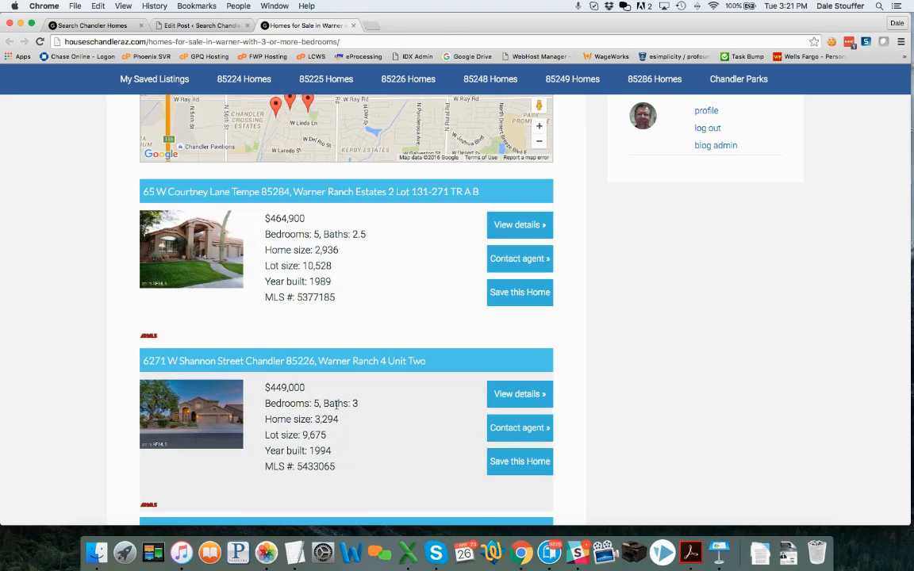
{"action": "scroll", "coordinate": [336, 409], "scroll_direction": "down", "scroll_amount": 3}
{"action": "scroll", "coordinate": [337, 408], "scroll_direction": "down", "scroll_amount": 6}
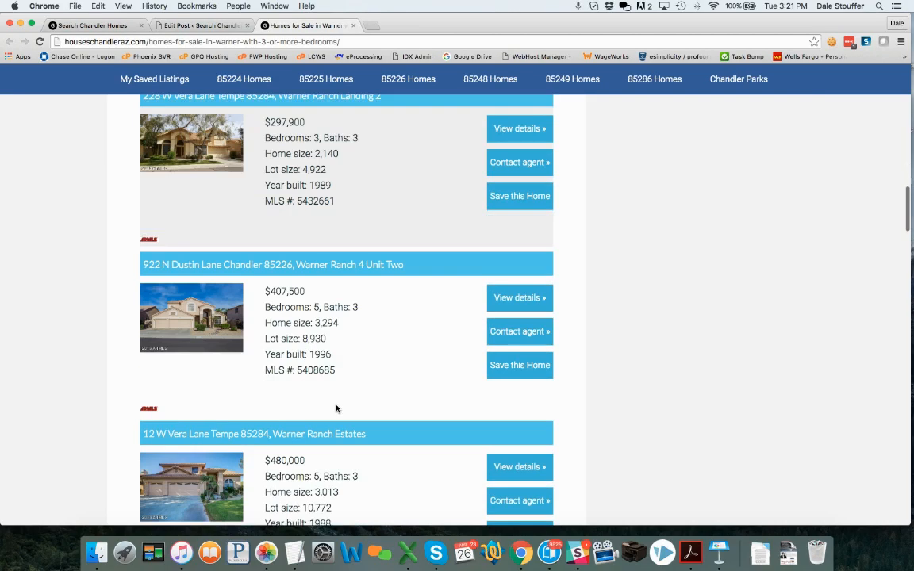
{"action": "scroll", "coordinate": [337, 409], "scroll_direction": "up", "scroll_amount": 2}
{"action": "scroll", "coordinate": [337, 409], "scroll_direction": "up", "scroll_amount": 10}
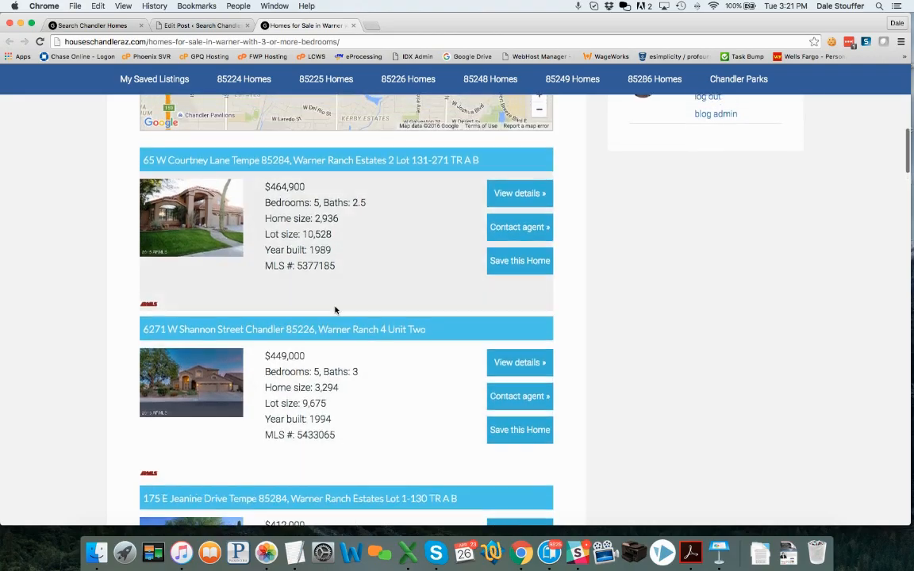
{"action": "scroll", "coordinate": [336, 308], "scroll_direction": "up", "scroll_amount": 1}
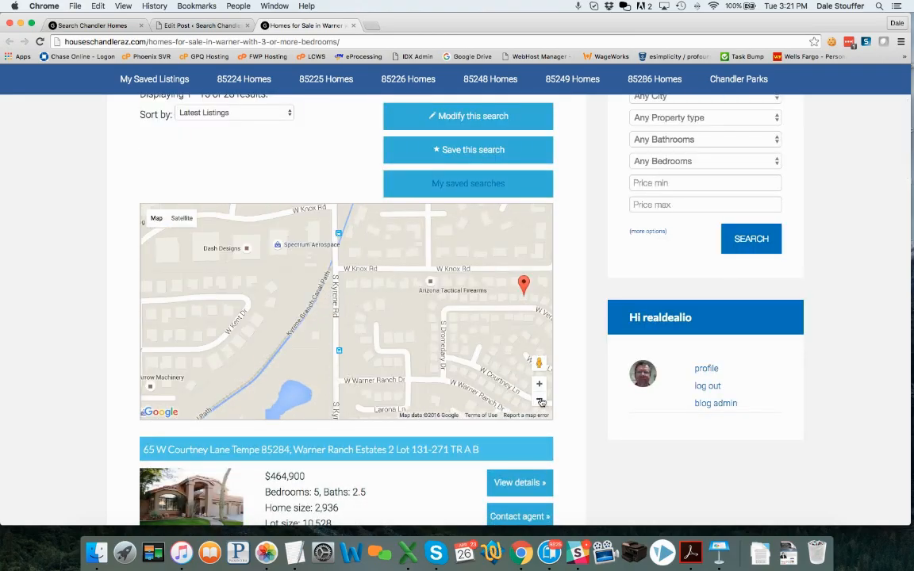
Zoom the listings map out three levels to show all markers, then return to Edit Post.
{"action": "left_click", "coordinate": [540, 399]}
{"action": "left_click", "coordinate": [539, 399]}
{"action": "left_click", "coordinate": [540, 399]}
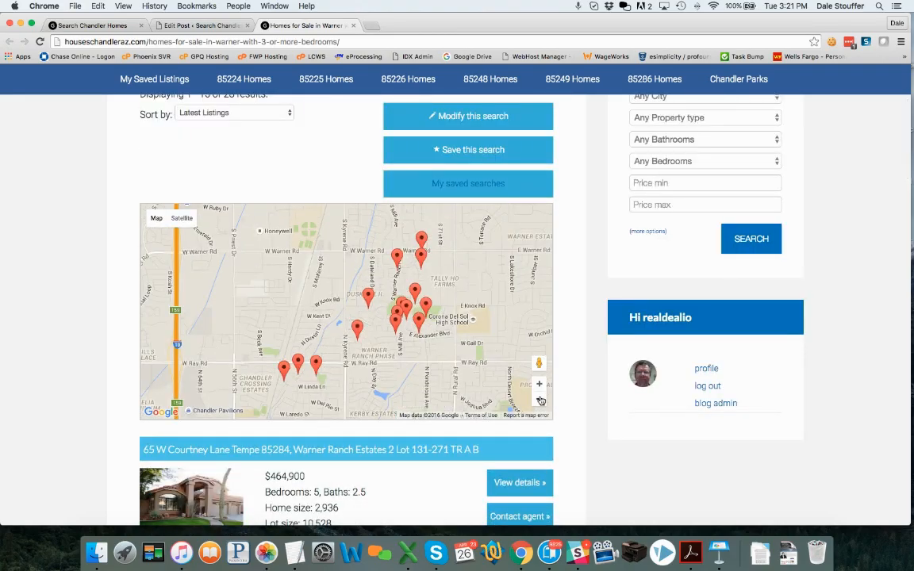
{"action": "left_click", "coordinate": [198, 25]}
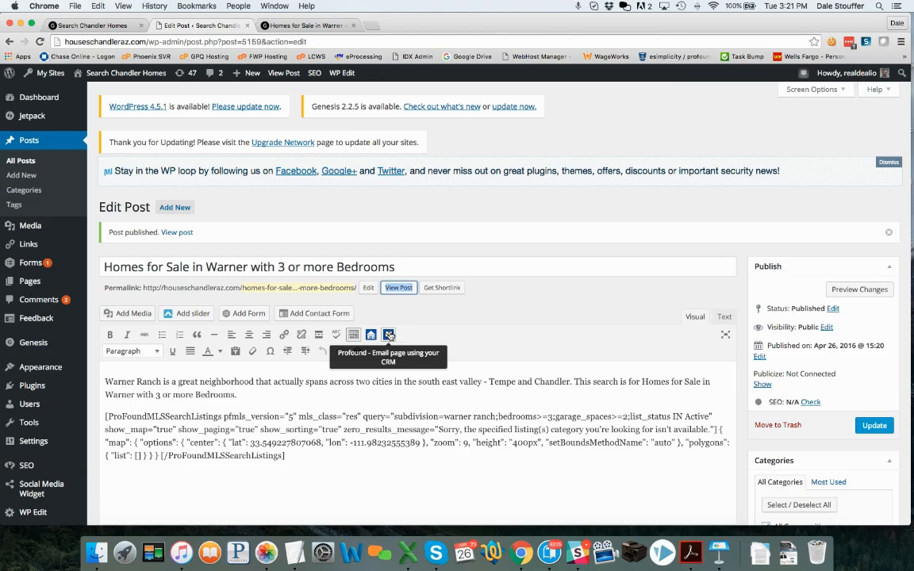
Start a LionDesk email linking the Warner listings post, then switch it to recurring sending.
{"action": "left_click", "coordinate": [389, 335]}
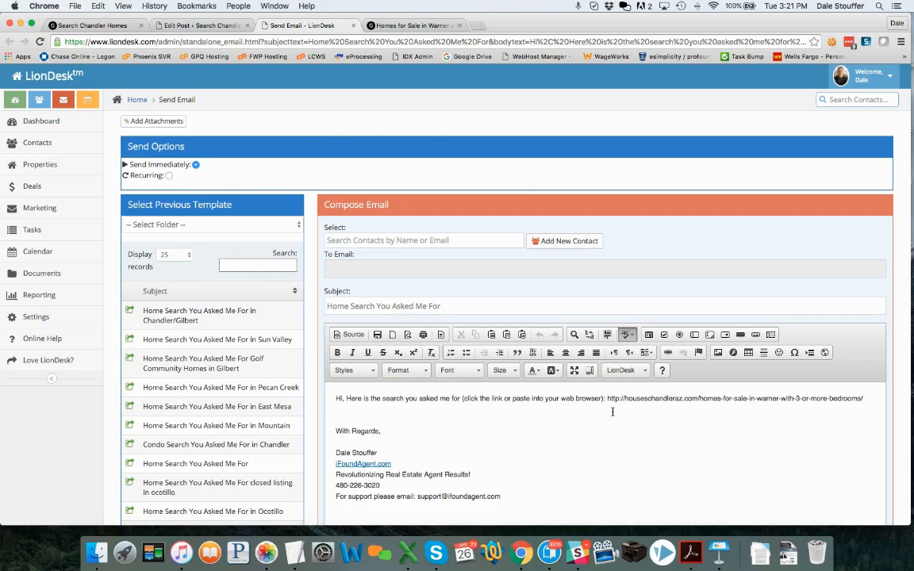
{"action": "left_click_drag", "start_coordinate": [607, 399], "coordinate": [867, 400]}
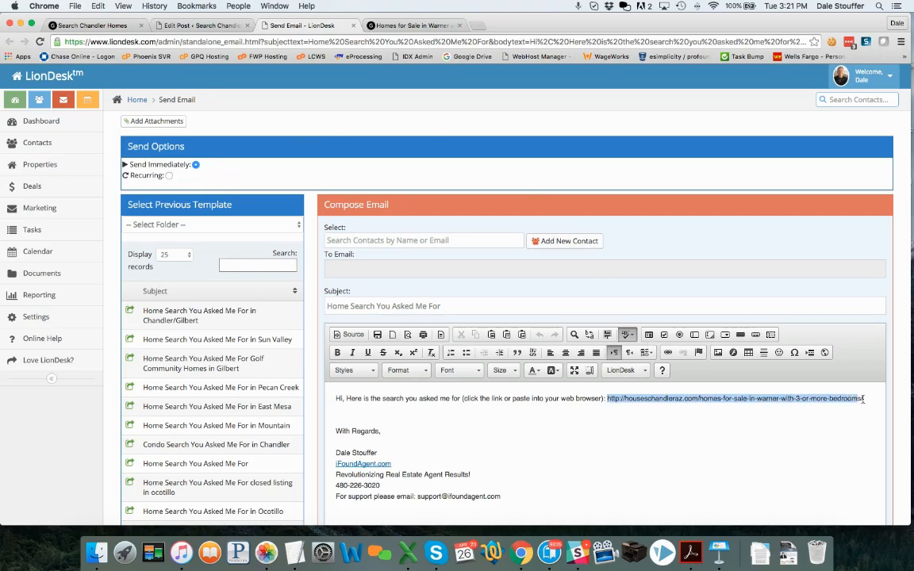
{"action": "left_click", "coordinate": [811, 437]}
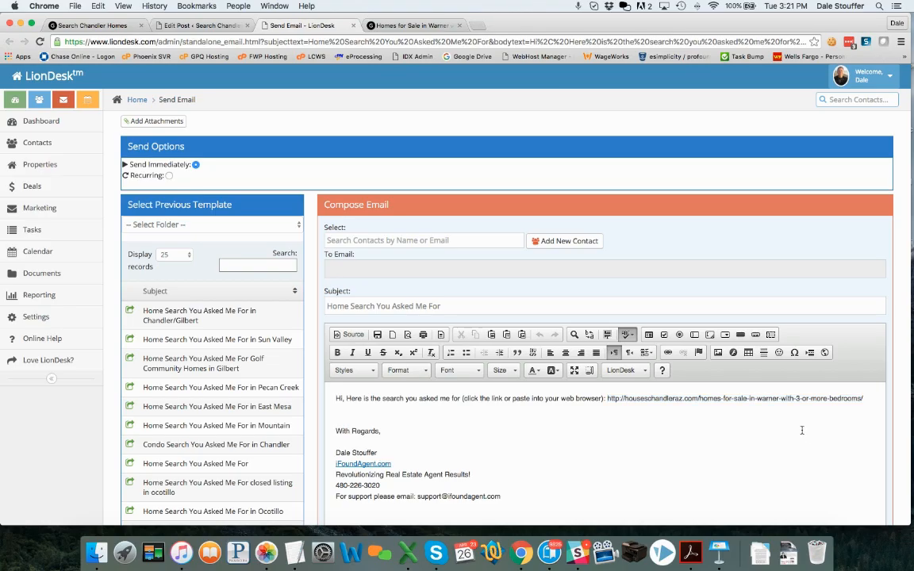
{"action": "left_click", "coordinate": [169, 177]}
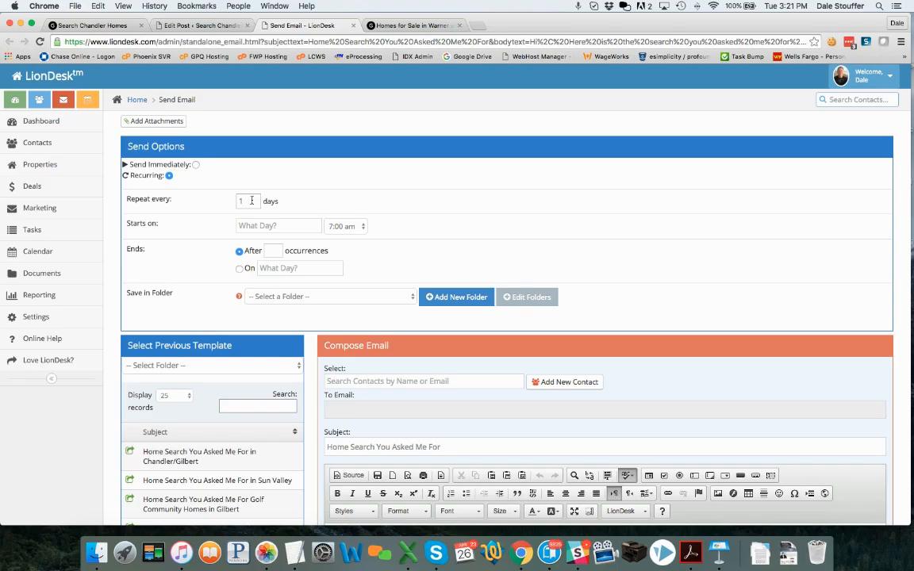
Schedule the email to start 04/26/2016, end after 2 occurrences, and file it under New Lead Followup.
{"action": "left_click", "coordinate": [266, 226]}
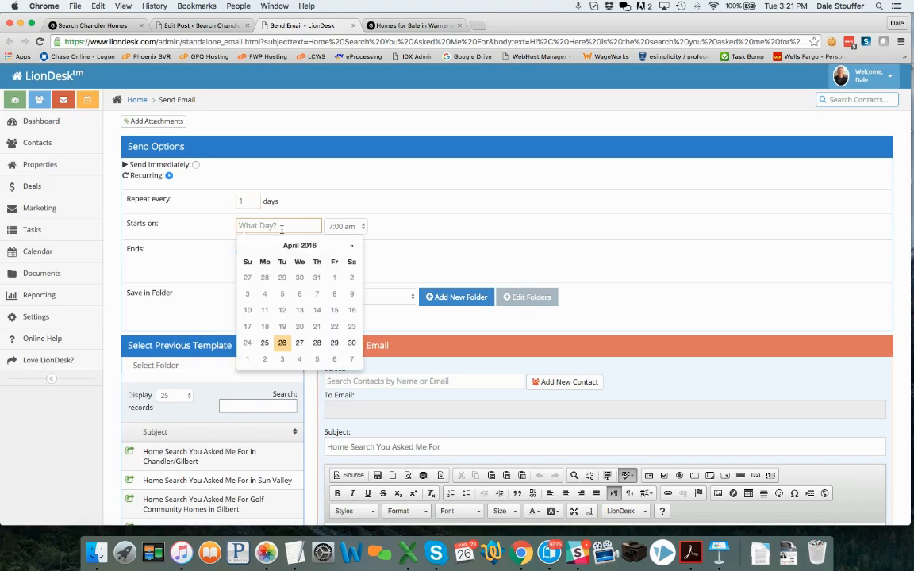
{"action": "left_click", "coordinate": [280, 342]}
{"action": "left_click", "coordinate": [272, 250]}
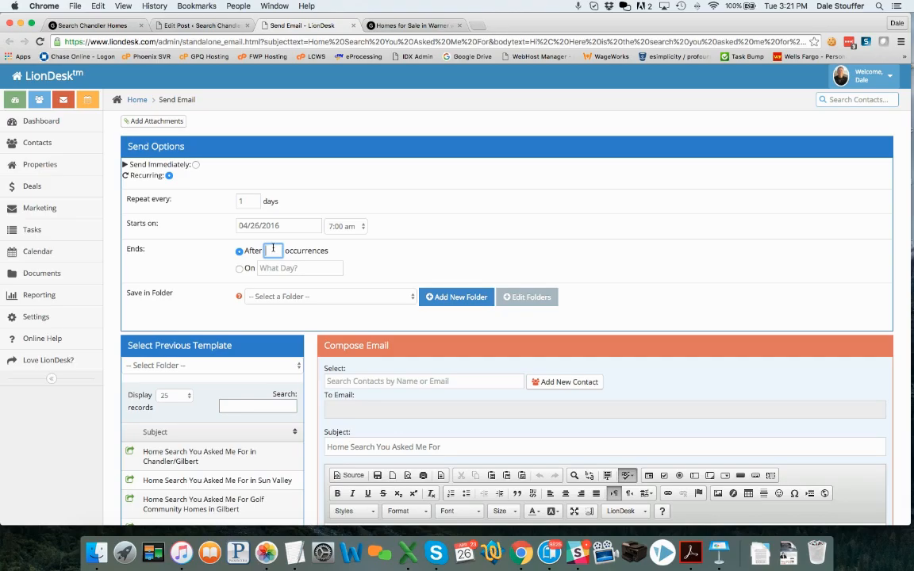
{"action": "type", "text": "90"}
{"action": "double_click", "coordinate": [269, 250]}
{"action": "type", "text": "2"}
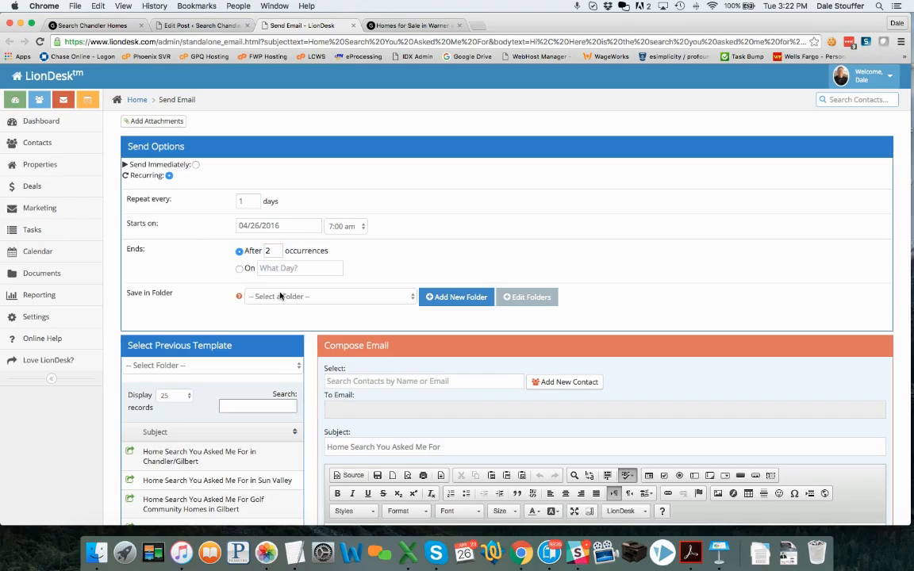
{"action": "left_click", "coordinate": [279, 296]}
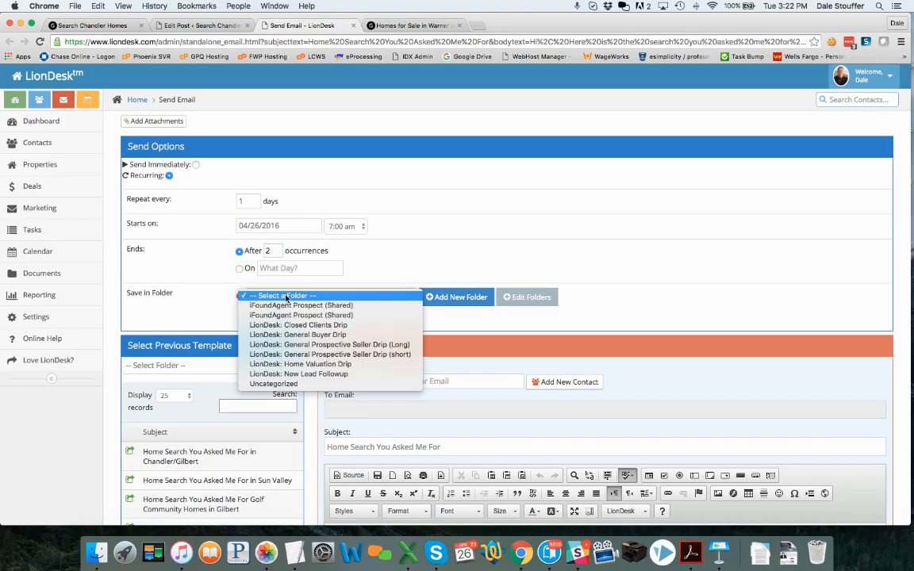
{"action": "left_click", "coordinate": [306, 374]}
Create a new contact with first and last name, e-mail and phone, and save them as the recipient.
{"action": "scroll", "coordinate": [639, 275], "scroll_direction": "down", "scroll_amount": 3}
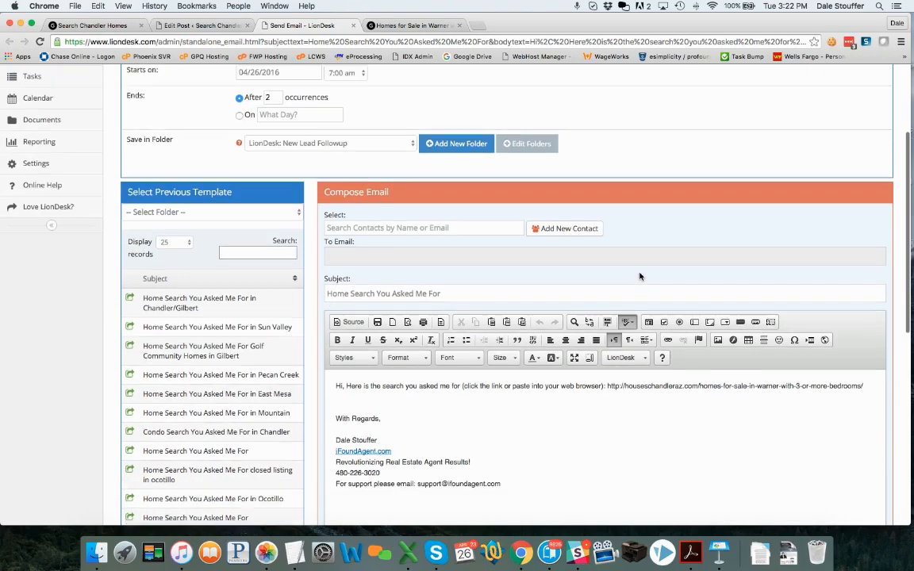
{"action": "left_click", "coordinate": [468, 222]}
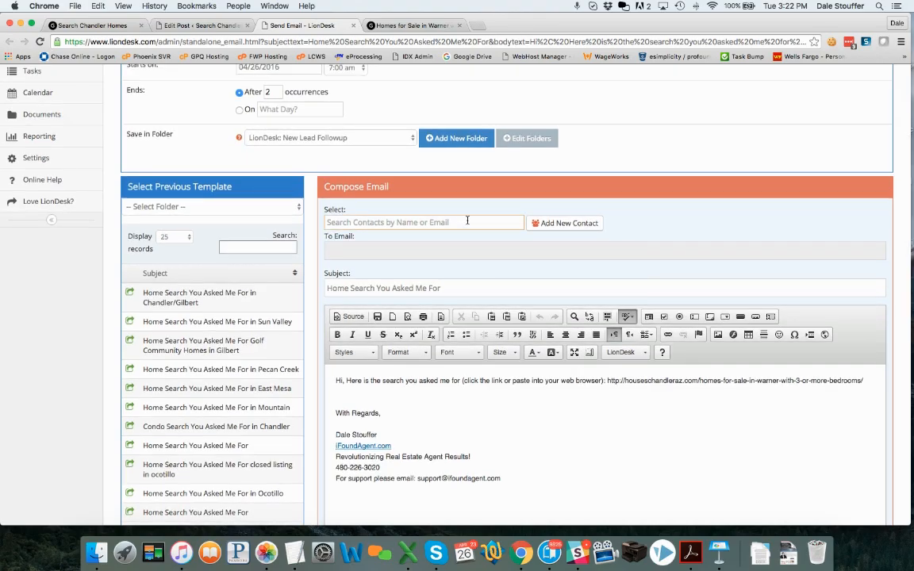
{"action": "left_click", "coordinate": [568, 226]}
{"action": "left_click", "coordinate": [431, 147]}
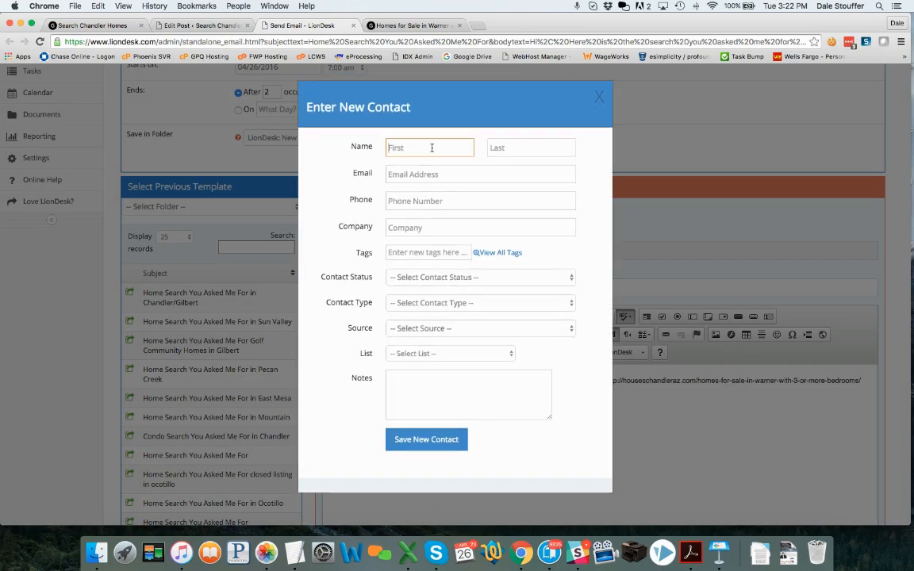
{"action": "key", "text": "Escape"}
{"action": "key", "text": "Tab"}
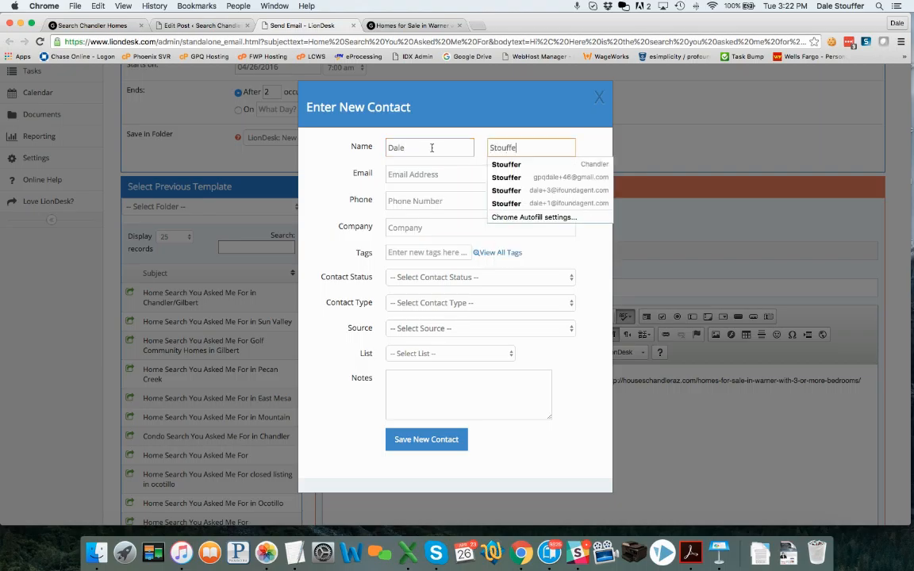
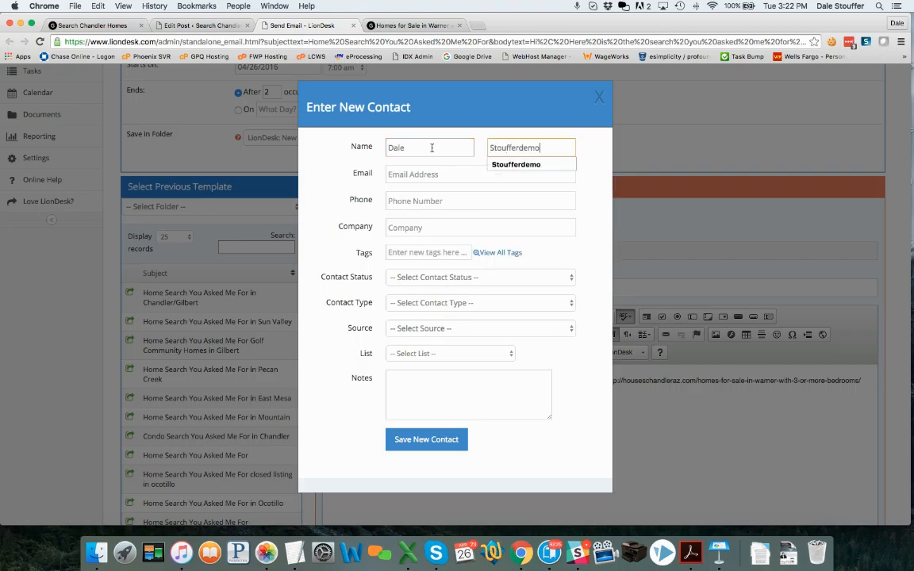
{"action": "key", "text": "Tab"}
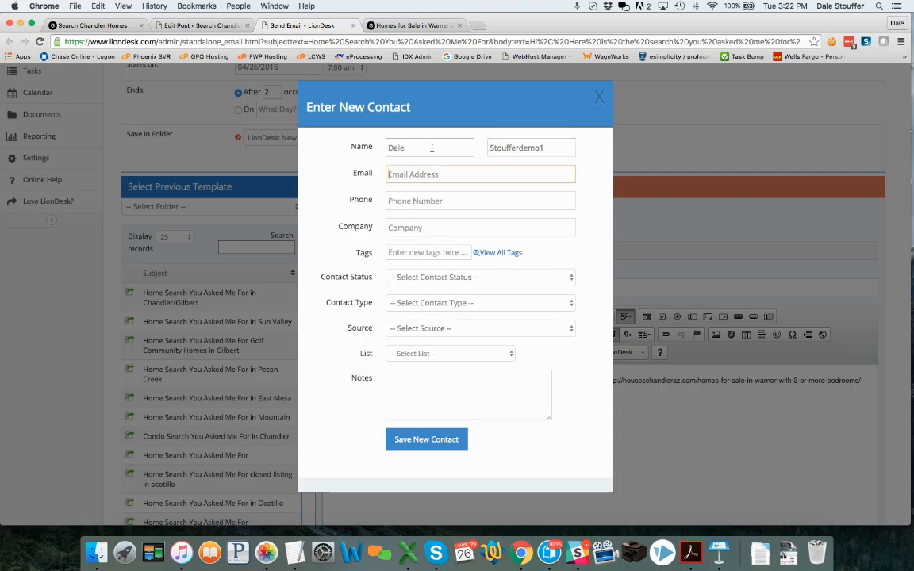
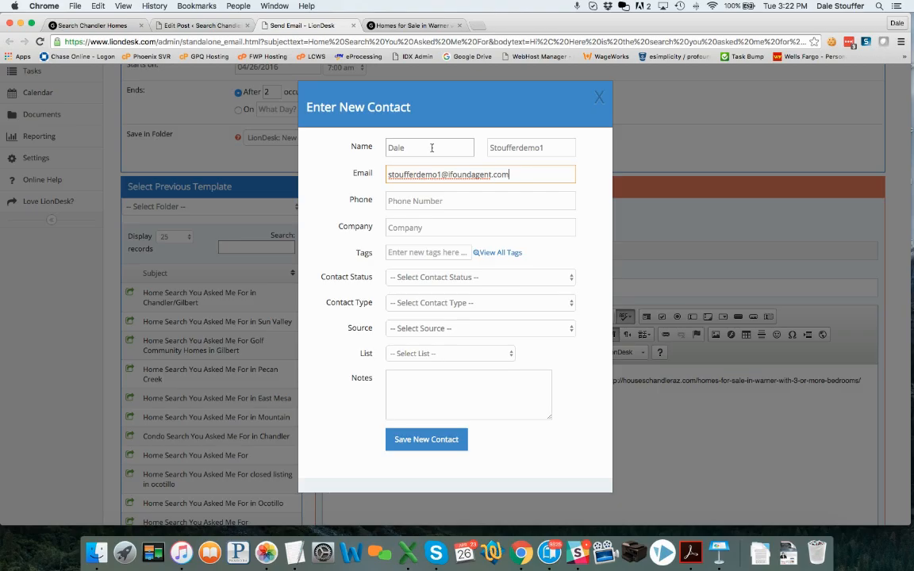
{"action": "key", "text": "Tab"}
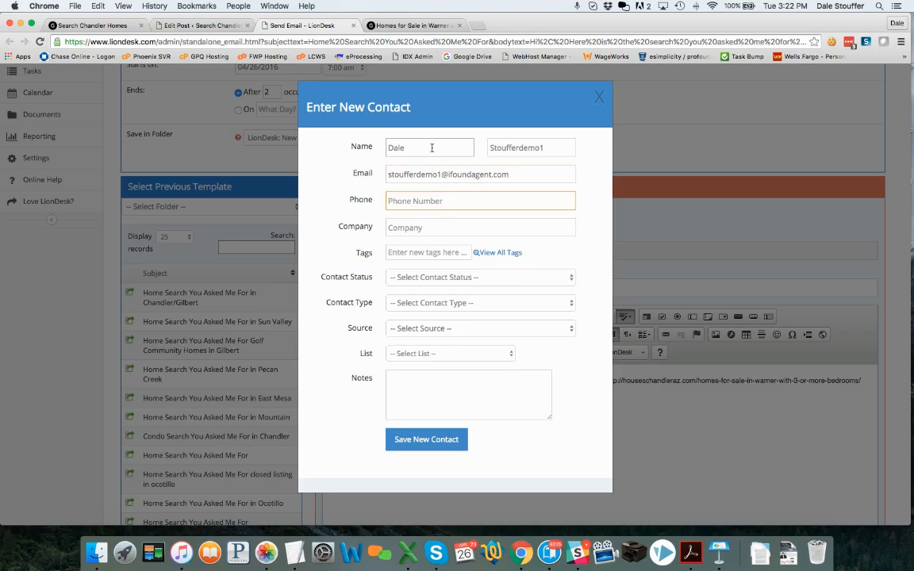
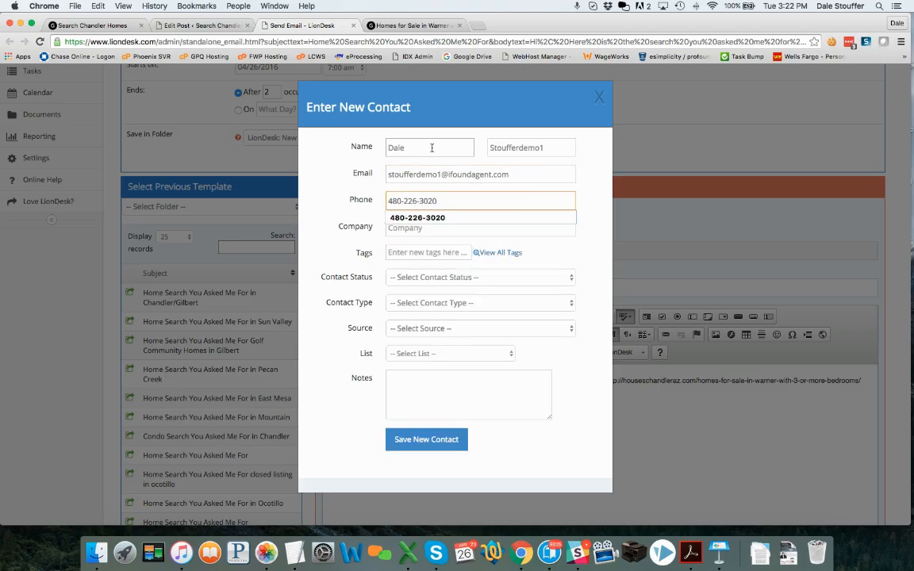
{"action": "left_click", "coordinate": [334, 204]}
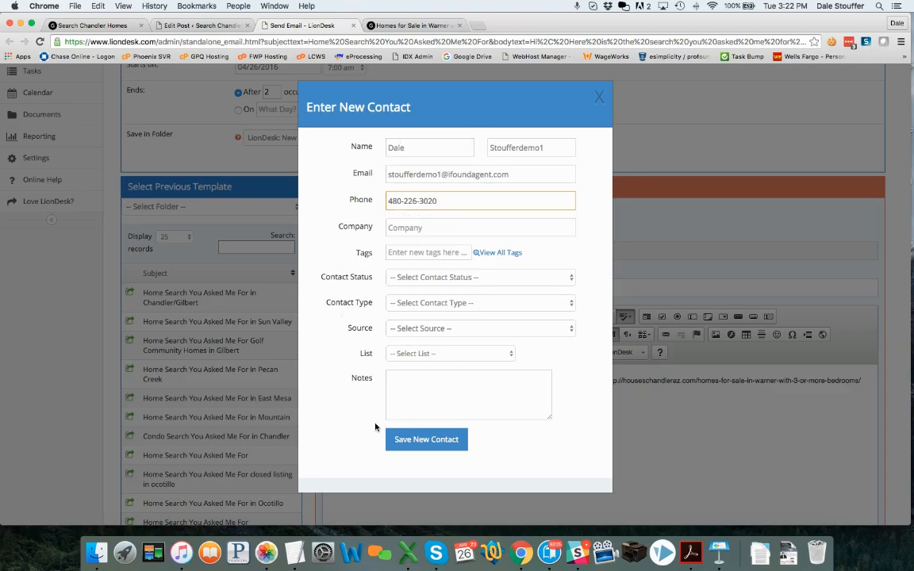
{"action": "left_click", "coordinate": [425, 438]}
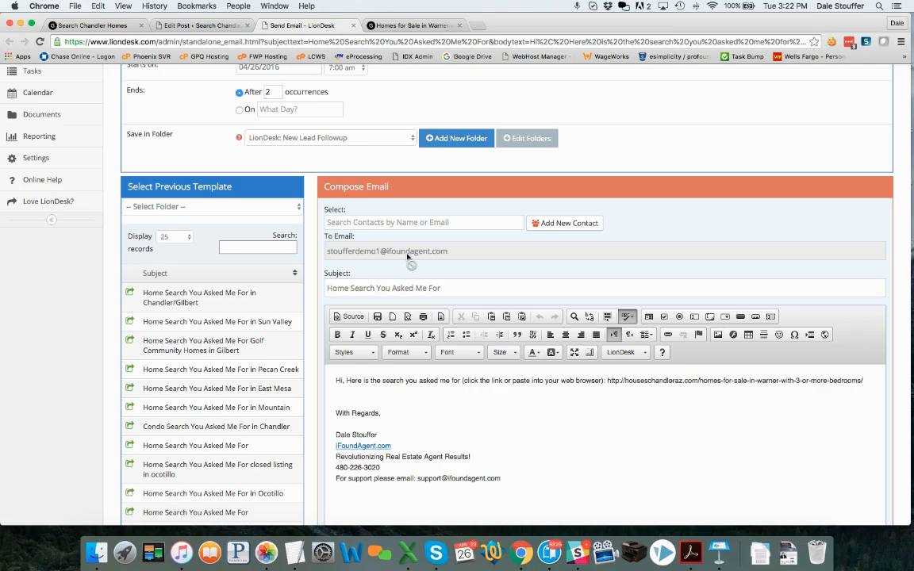
Append 'In Warner Ranch' to the subject and greet the contact by first name, adding 'in Warner Ranch'.
{"action": "left_click", "coordinate": [459, 289]}
{"action": "type", "text": "In Warner Ranch"}
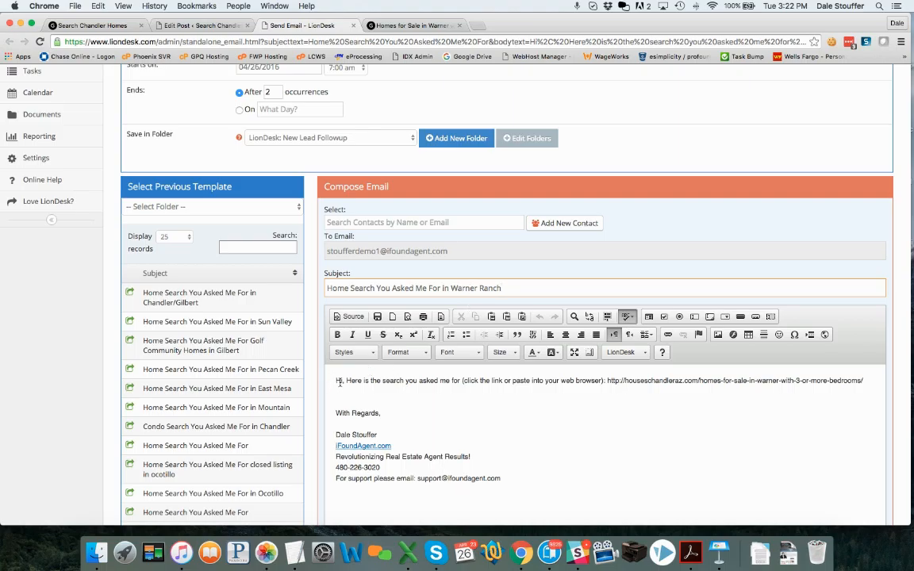
{"action": "left_click", "coordinate": [342, 381]}
{"action": "type", "text": "Dale"}
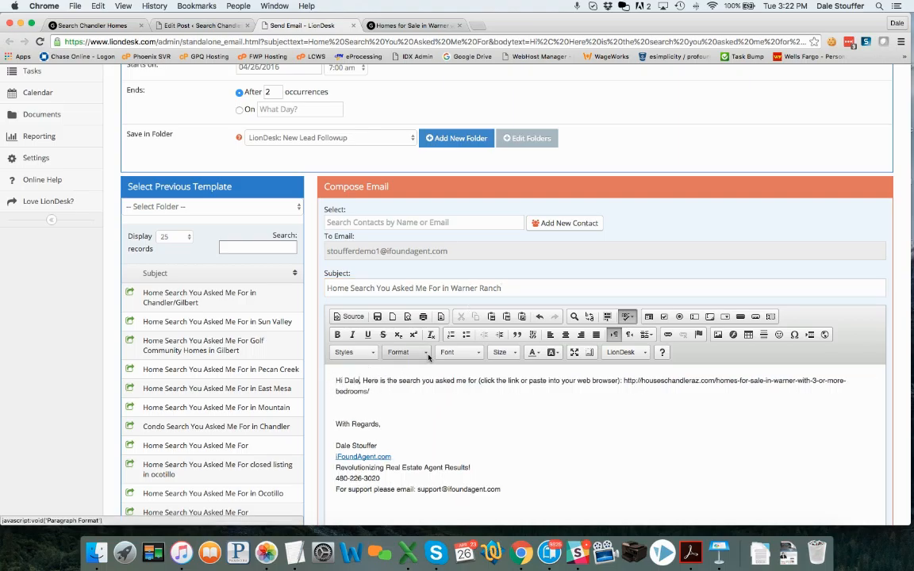
{"action": "type", "text": "in Warner Ranch"}
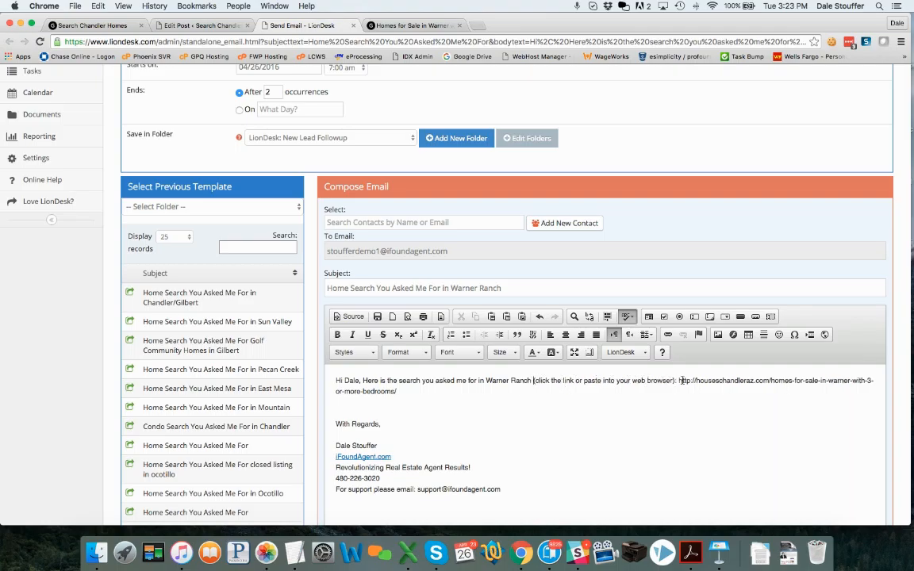
{"action": "scroll", "coordinate": [503, 413], "scroll_direction": "down", "scroll_amount": 5}
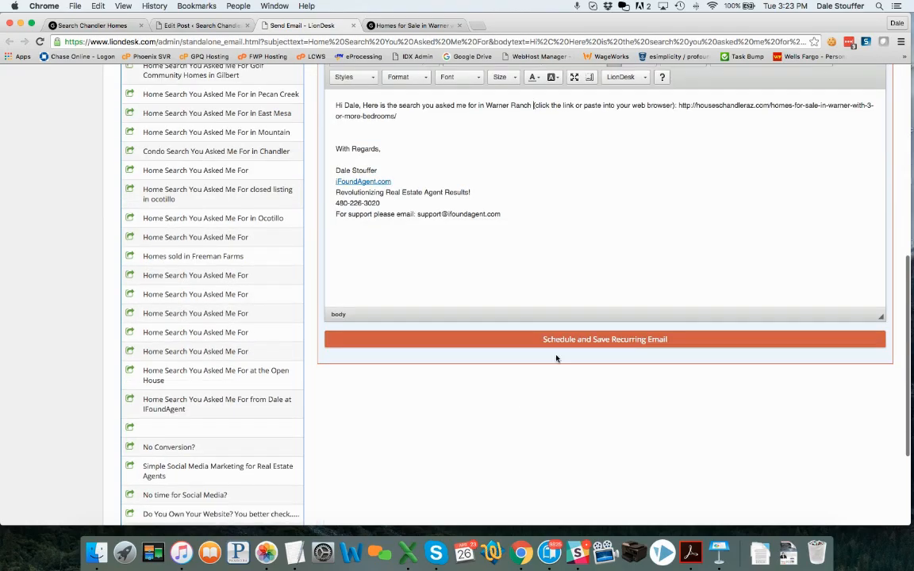
Schedule and save the recurring Warner Ranch email, then go to the Contacts list.
{"action": "left_click", "coordinate": [564, 381]}
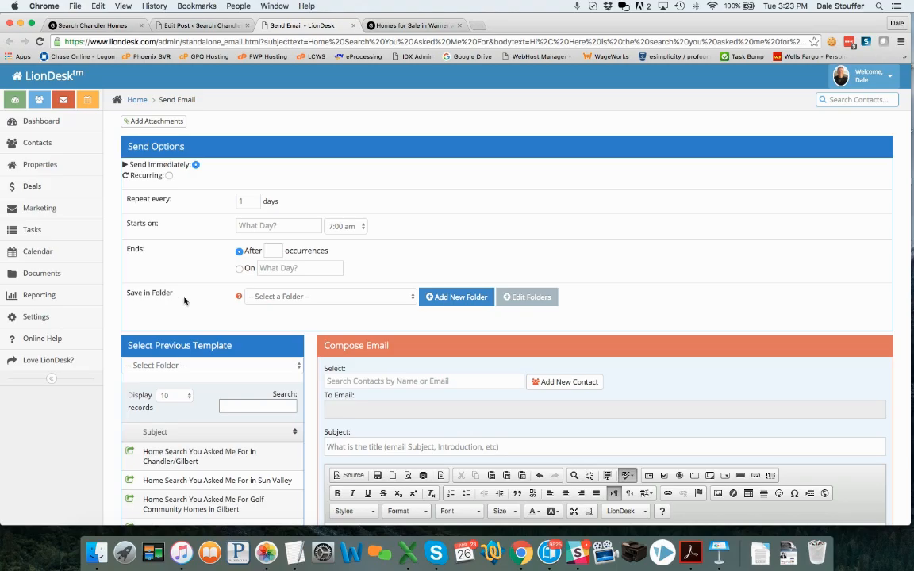
{"action": "left_click", "coordinate": [33, 144]}
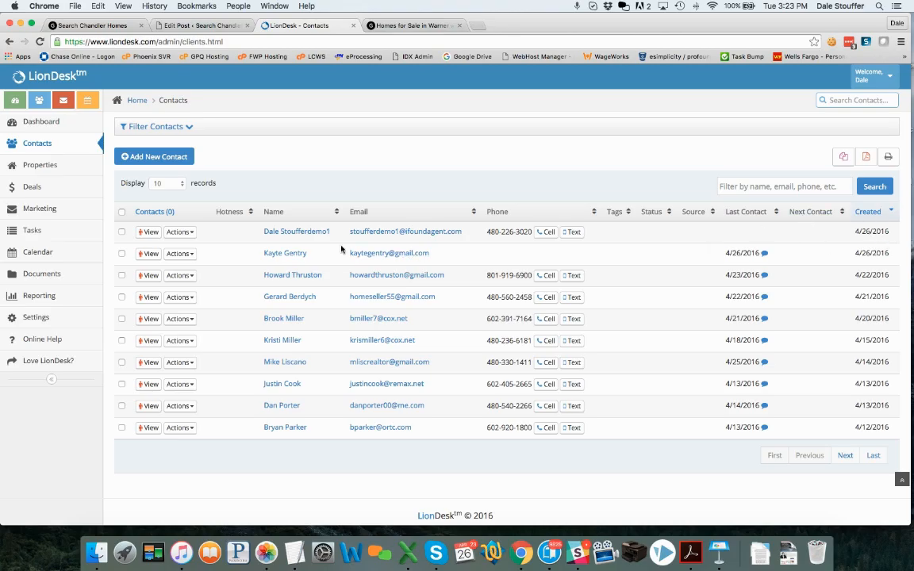
Open the new demo contact's profile and start a text to their mobile phone.
{"action": "left_click", "coordinate": [294, 232]}
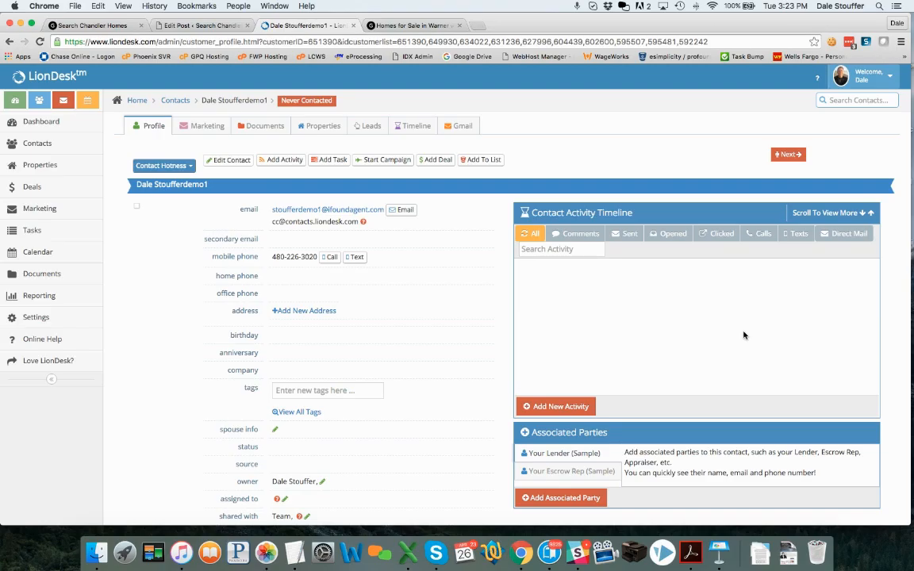
{"action": "scroll", "coordinate": [349, 259], "scroll_direction": "down", "scroll_amount": 1}
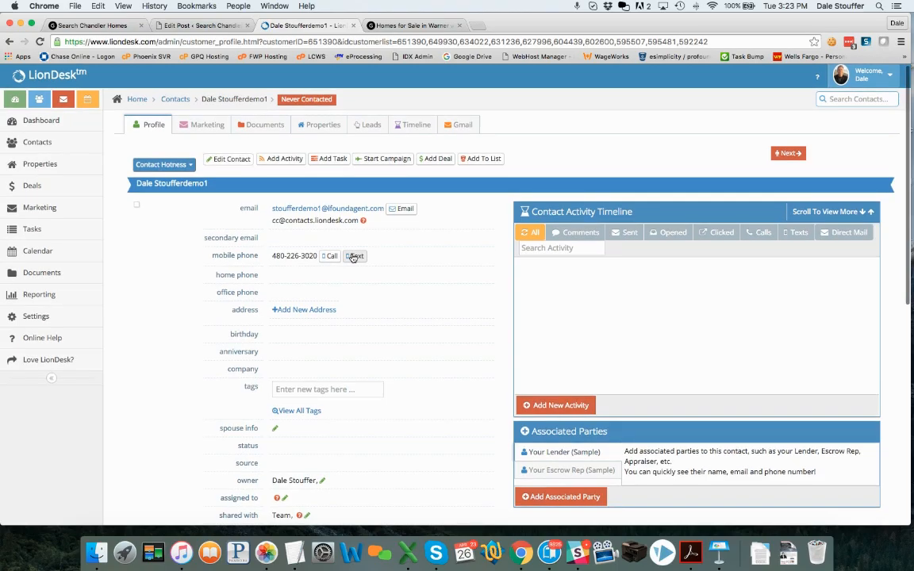
{"action": "left_click", "coordinate": [353, 258]}
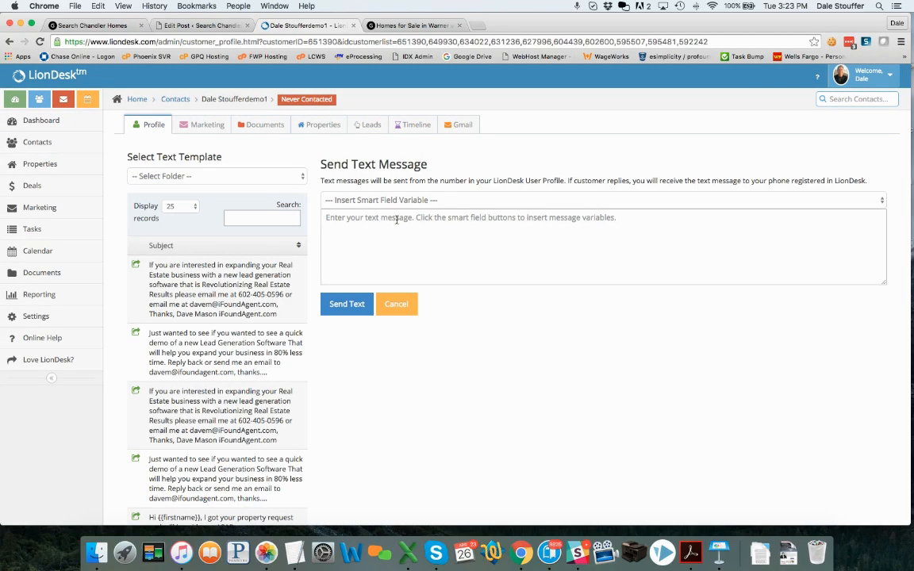
Text the contact: 'did you get my text or email about the search you asked me for?'.
{"action": "type", "text": "HI"}
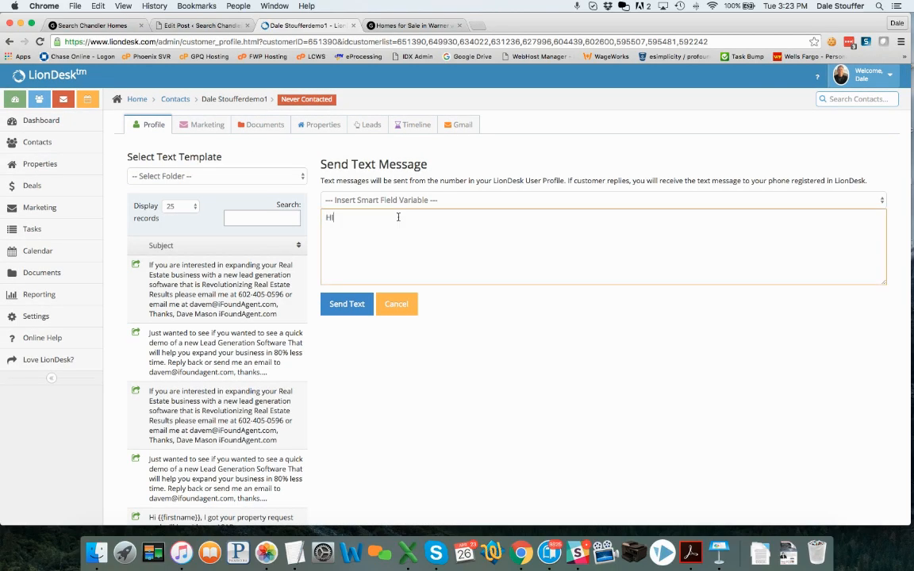
{"action": "type", "text": " Dale - did you get my test"}
{"action": "key", "text": "BackSpace"}
{"action": "key", "text": "BackSpace"}
{"action": "type", "text": "xt or email about th"}
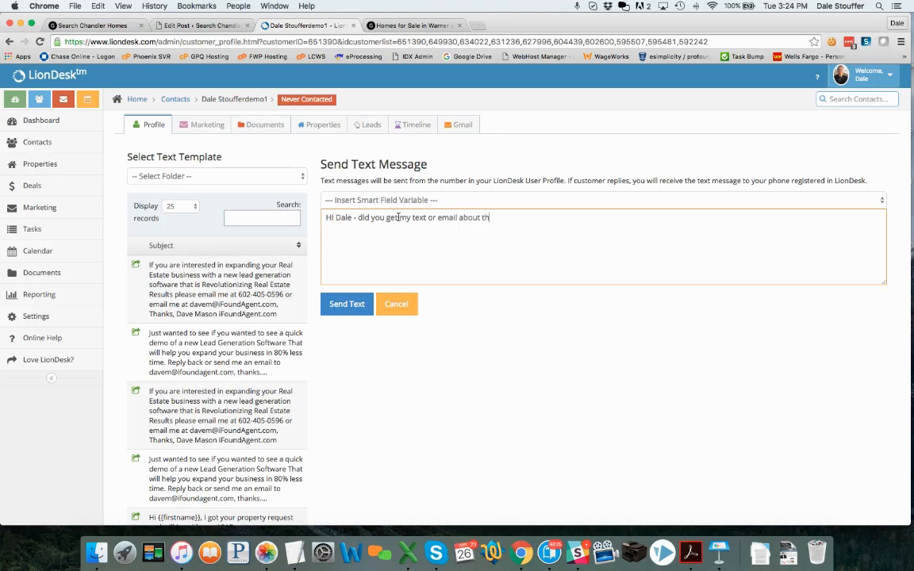
{"action": "type", "text": "e search you asked me for?"}
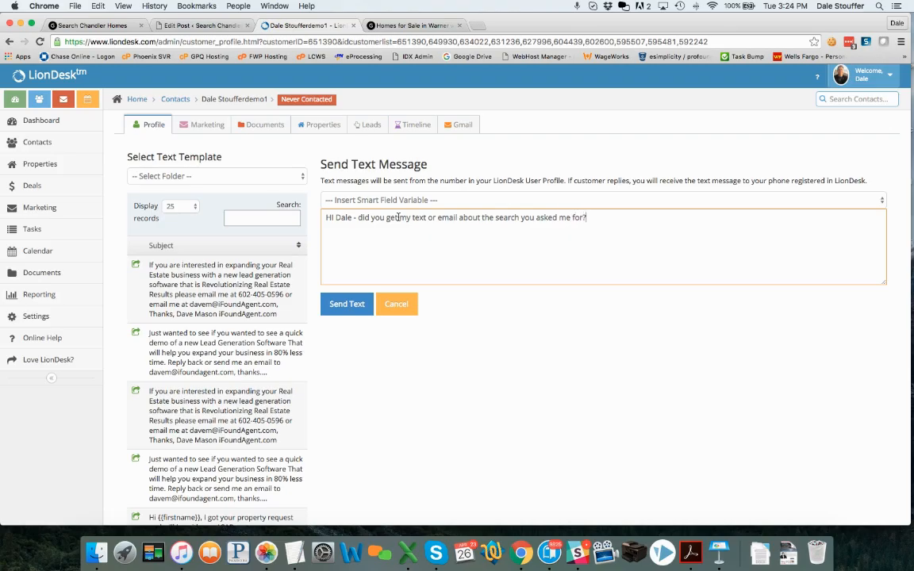
{"action": "left_click", "coordinate": [349, 305]}
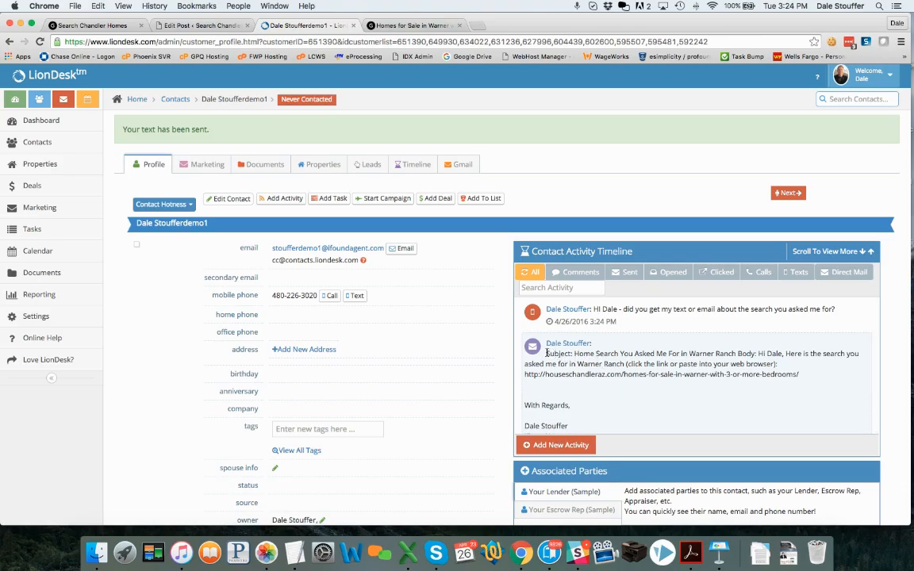
Reload the contact's timeline to show their 'Yes I did' reply, then return to the WordPress post editor.
{"action": "scroll", "coordinate": [646, 389], "scroll_direction": "down", "scroll_amount": 1}
{"action": "scroll", "coordinate": [647, 389], "scroll_direction": "down", "scroll_amount": 3}
{"action": "scroll", "coordinate": [603, 349], "scroll_direction": "up", "scroll_amount": 2}
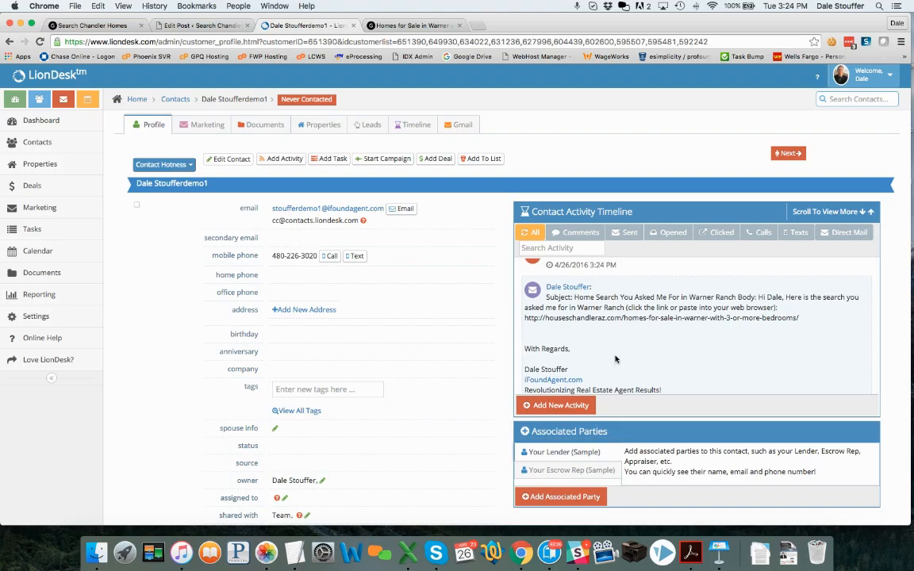
{"action": "scroll", "coordinate": [661, 335], "scroll_direction": "up", "scroll_amount": 1}
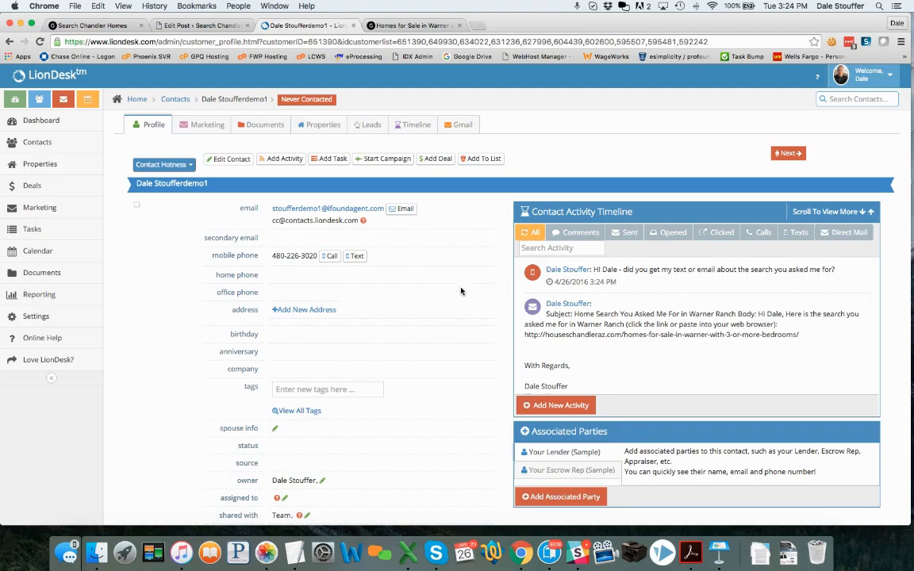
{"action": "left_click", "coordinate": [40, 42]}
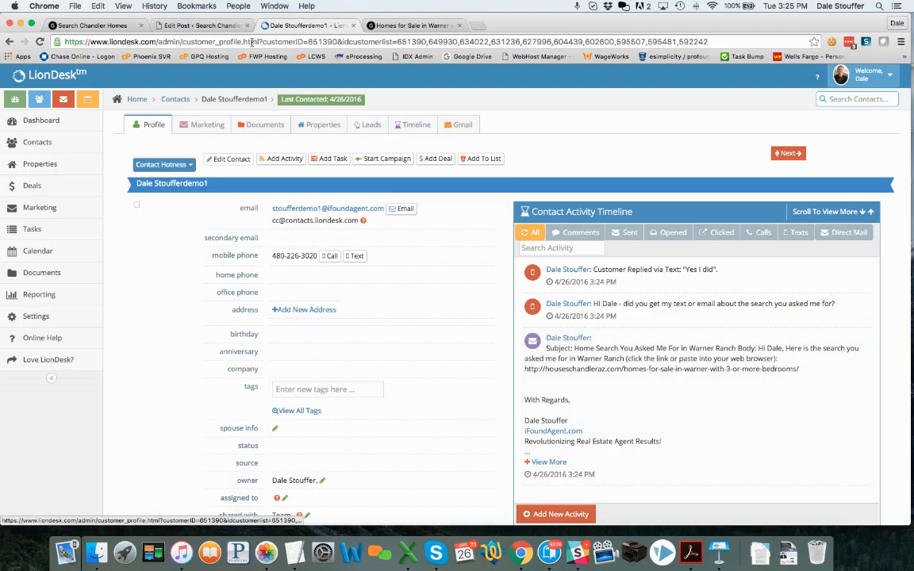
{"action": "left_click", "coordinate": [205, 26]}
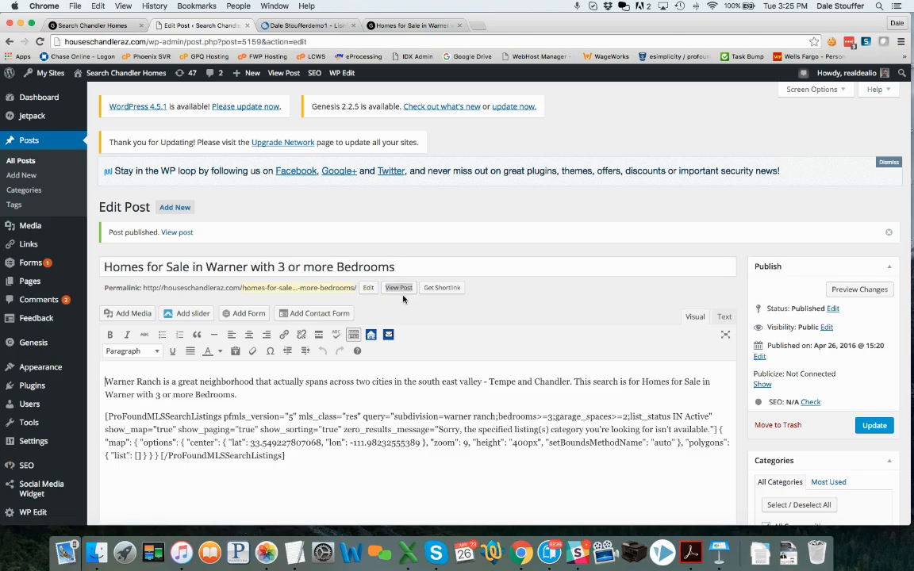
Close the shortcode creator without applying changes and start a new LionDesk email for the Warner post.
{"action": "left_click", "coordinate": [370, 335]}
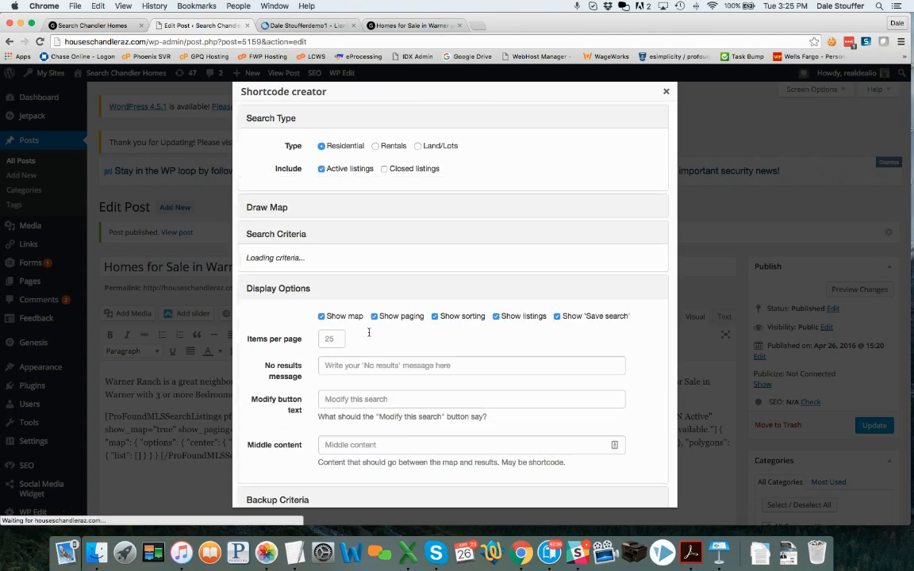
{"action": "left_click", "coordinate": [321, 168]}
{"action": "left_click", "coordinate": [383, 170]}
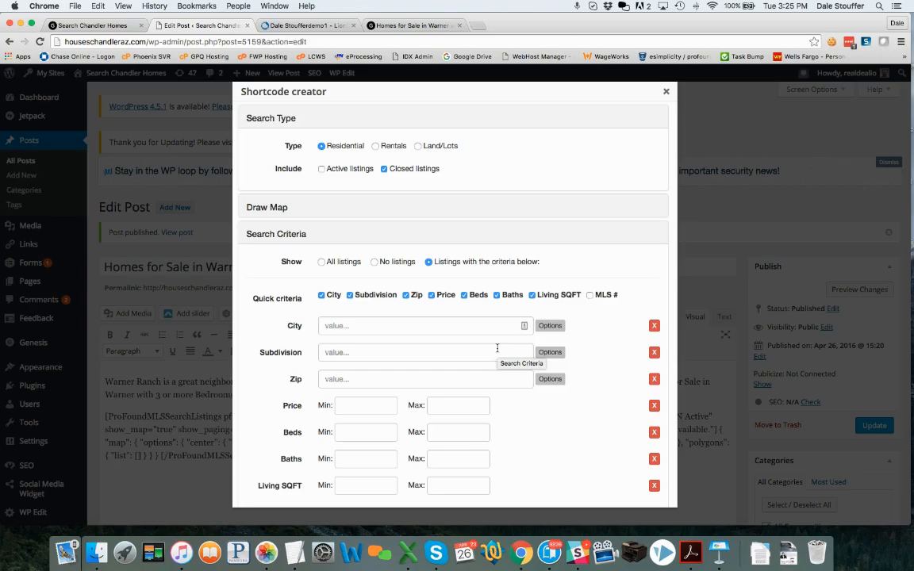
{"action": "left_click", "coordinate": [667, 91]}
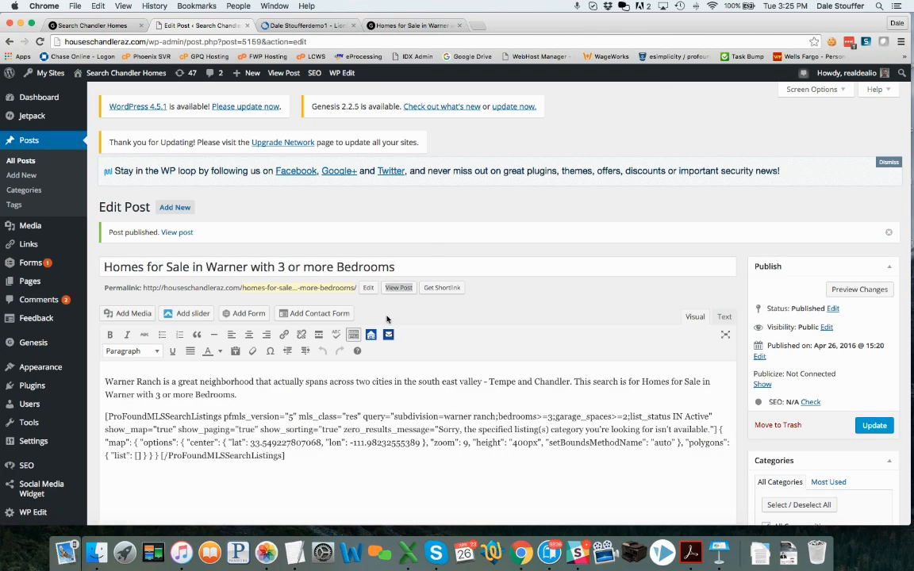
{"action": "left_click", "coordinate": [388, 335]}
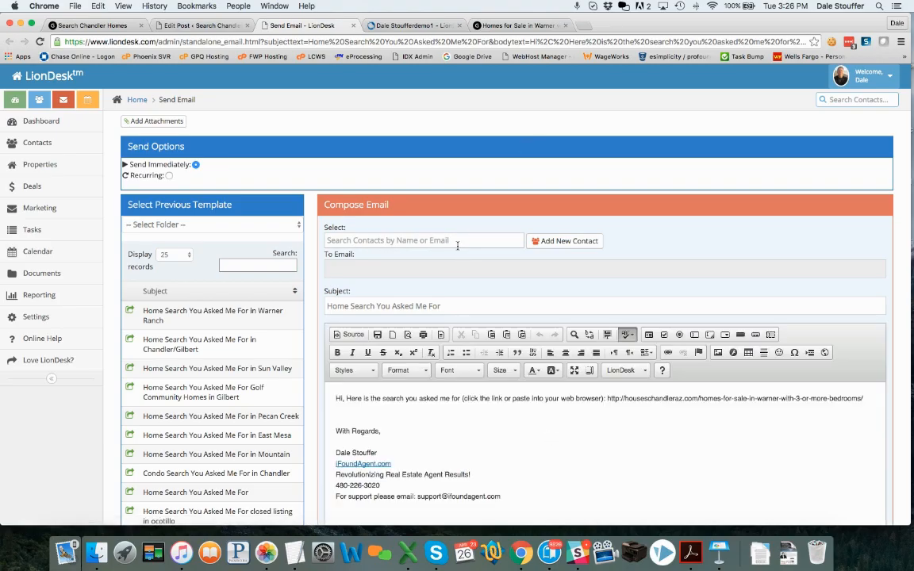
Make the email recur every 90 days, ending after 60 occurrences.
{"action": "left_click", "coordinate": [169, 177]}
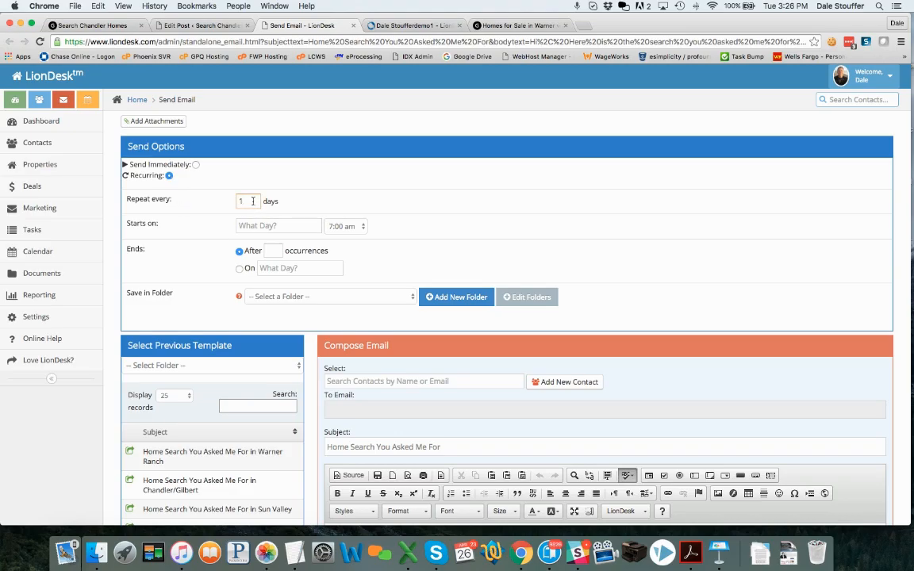
{"action": "type", "text": "90"}
{"action": "left_click", "coordinate": [272, 252]}
{"action": "type", "text": "60"}
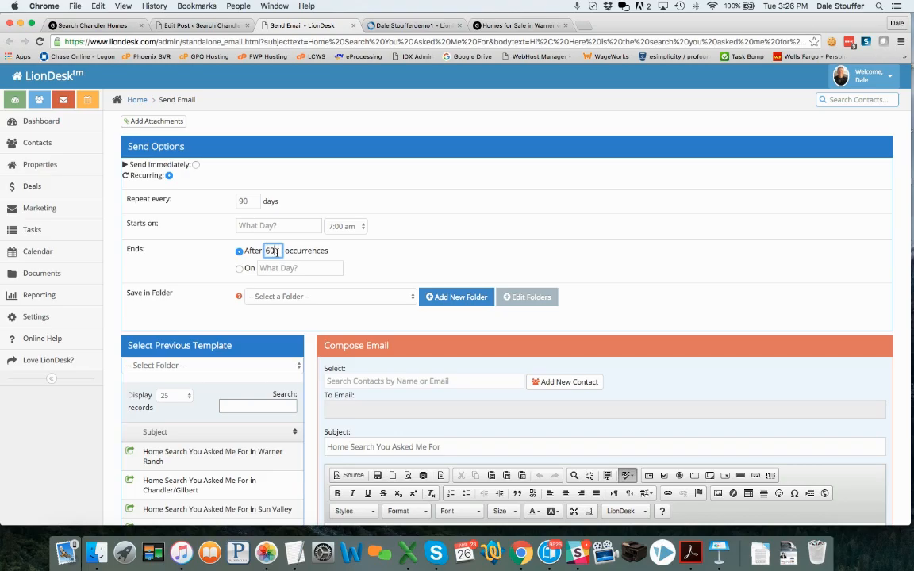
{"action": "left_click", "coordinate": [304, 255]}
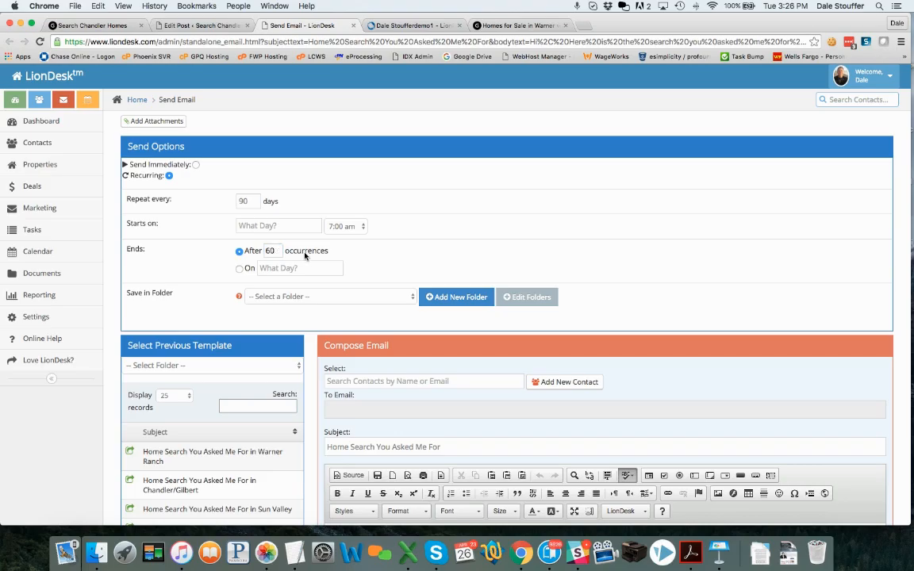